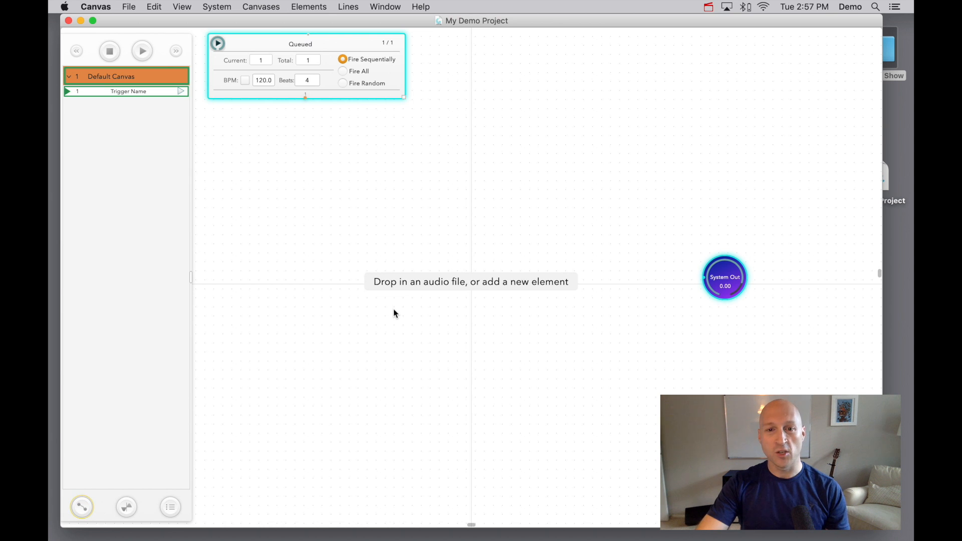
- Place the 17 Singular Beginning audio file from the Show folder on the default canvas and test its playback, stopping it at the end
double_click(886, 50)
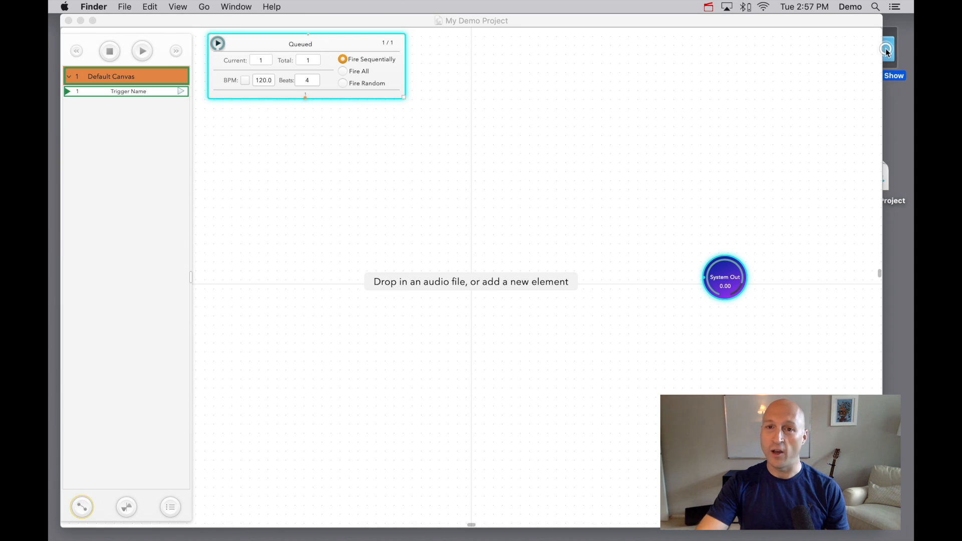
drag(540, 84, 324, 194)
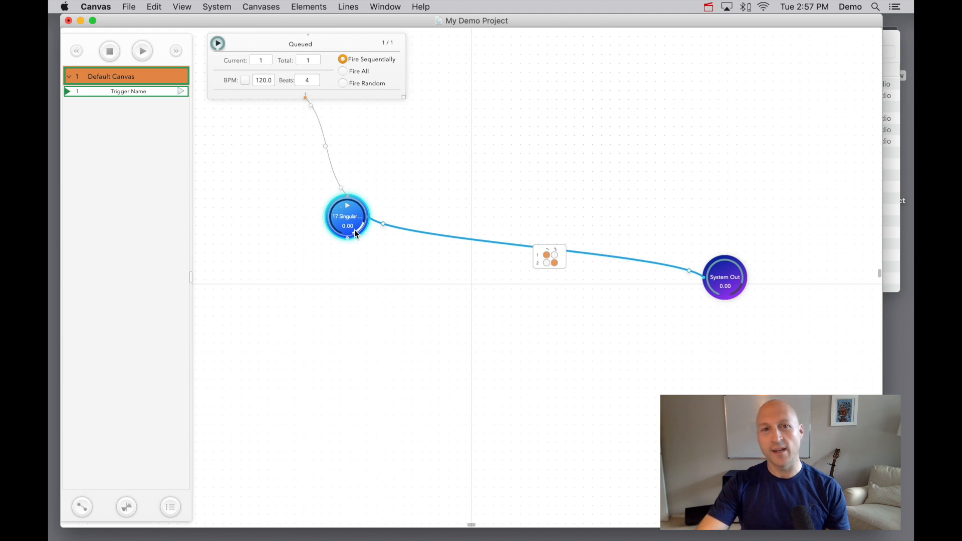
click(279, 168)
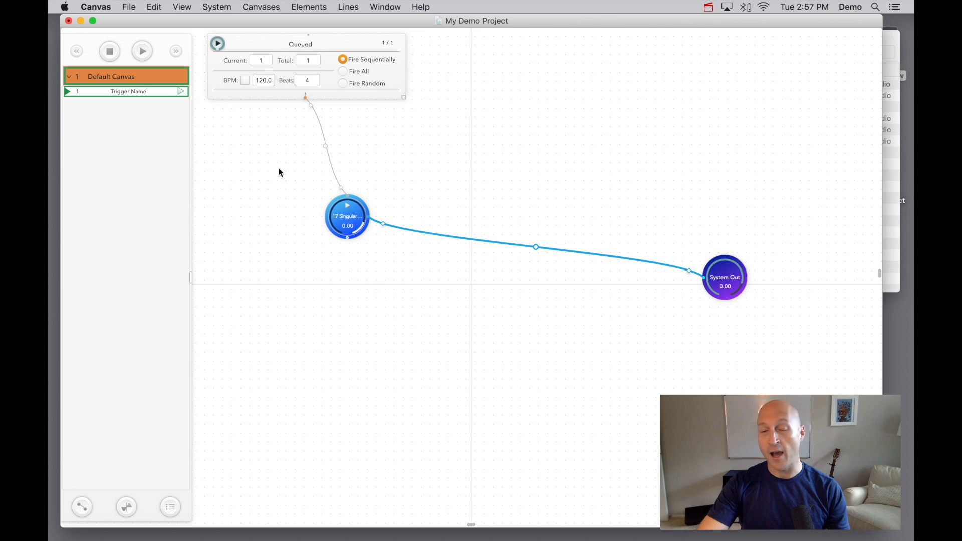
click(142, 52)
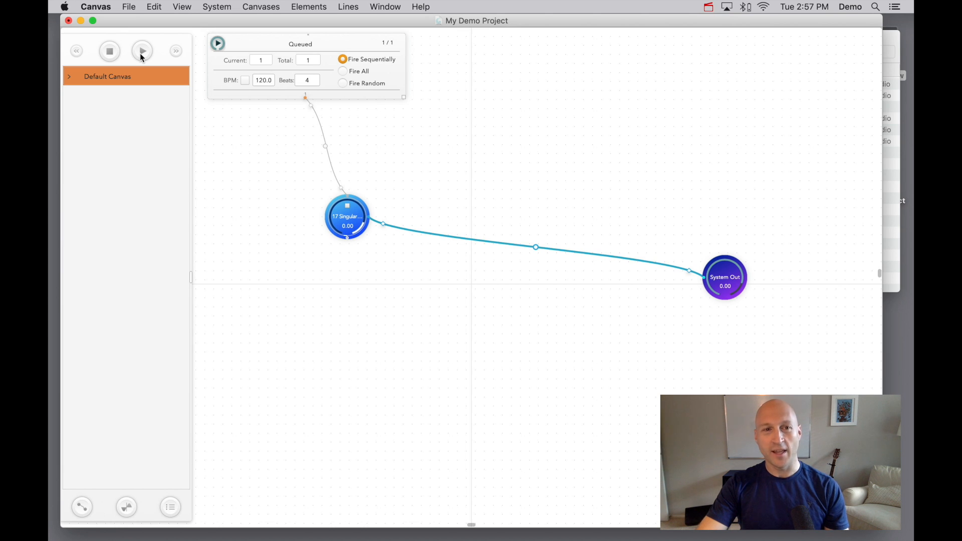
click(113, 53)
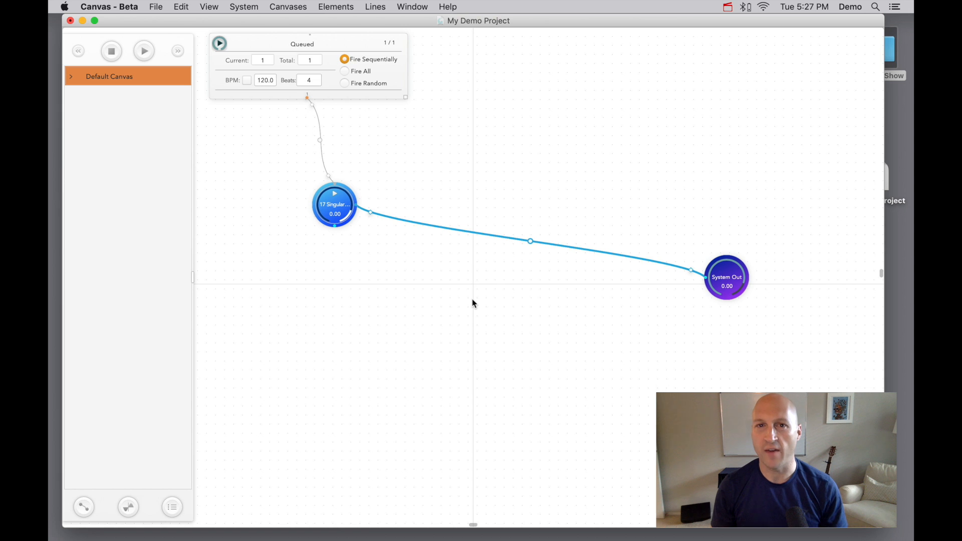
- Create a second canvas in the project, look at its contents, and return to the first canvas
click(303, 6)
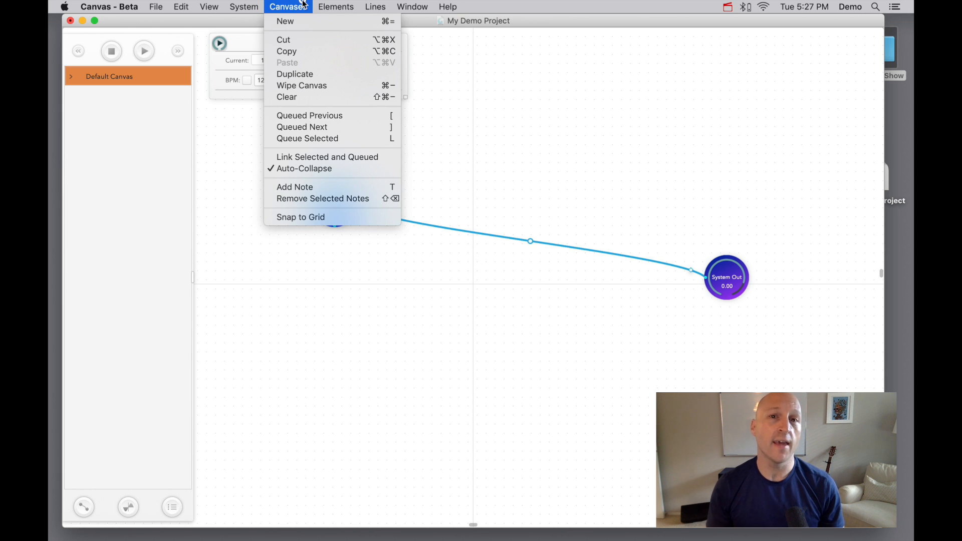
click(303, 21)
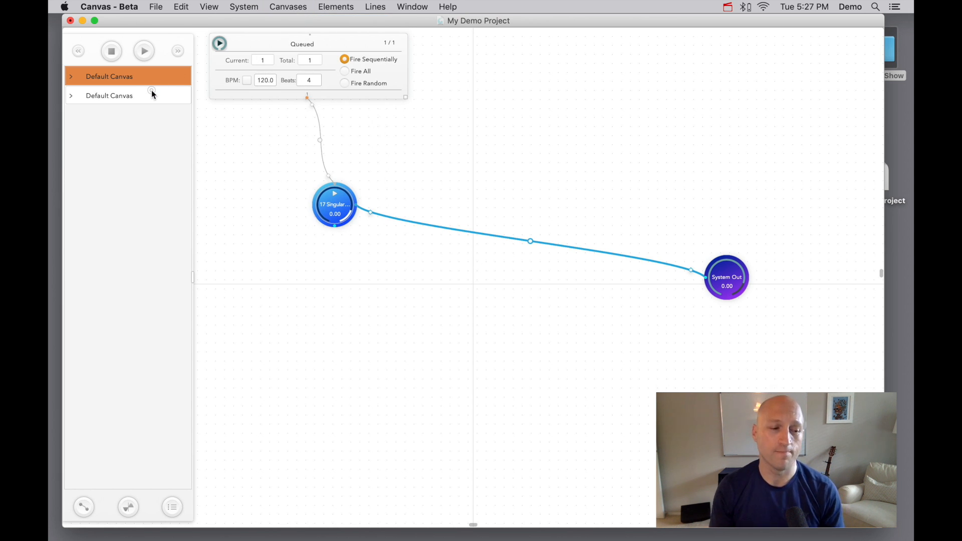
click(151, 94)
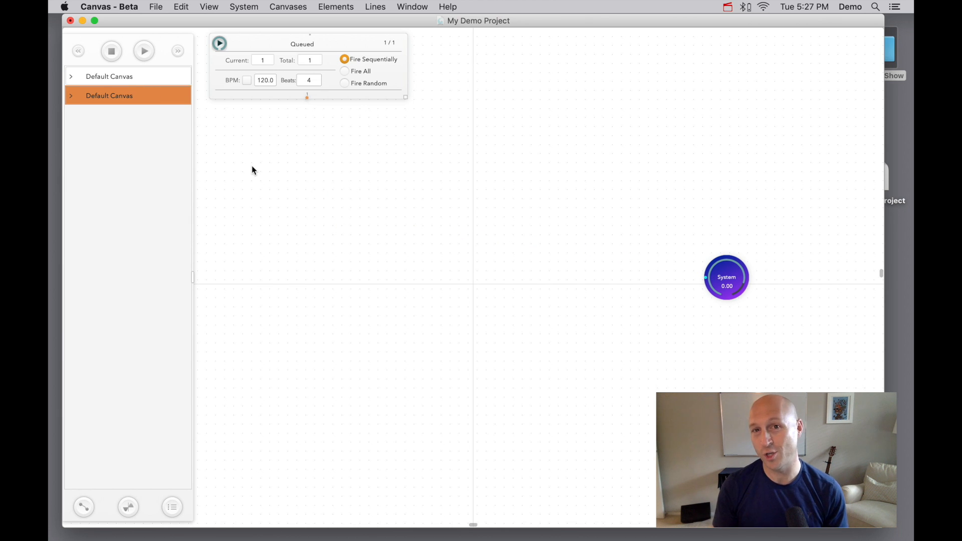
click(161, 84)
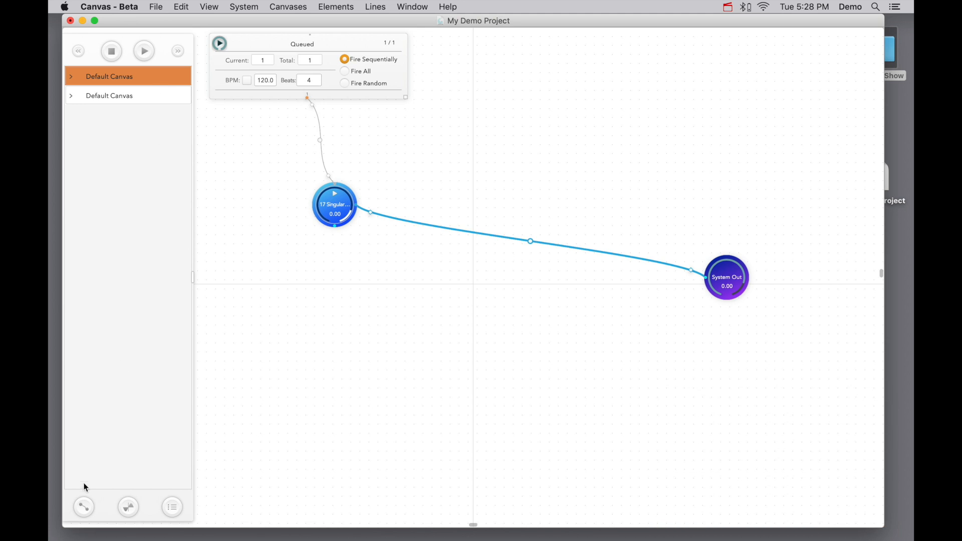
- Add a Knob element from the element palette to the empty area above the audio connection
click(85, 507)
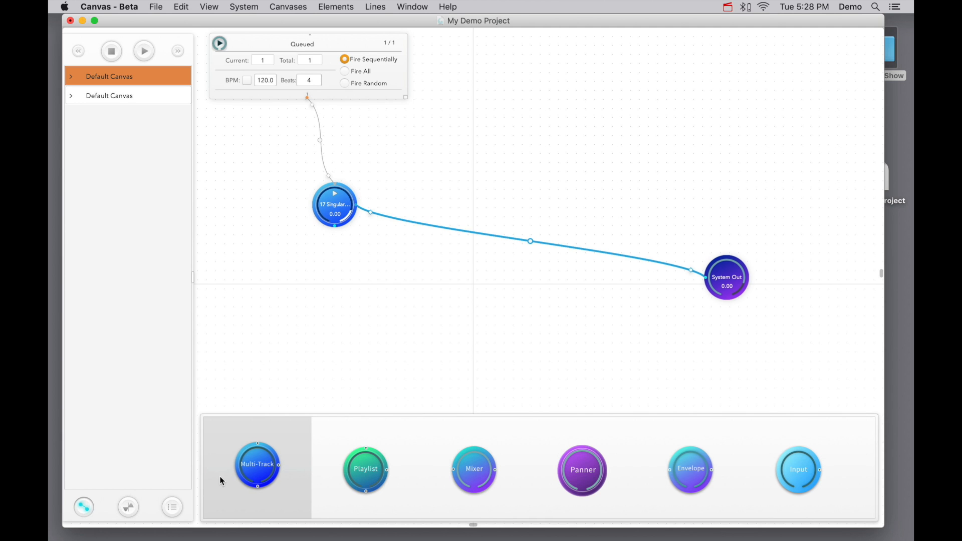
scroll(220, 476, right, 5)
scroll(220, 476, right, 10)
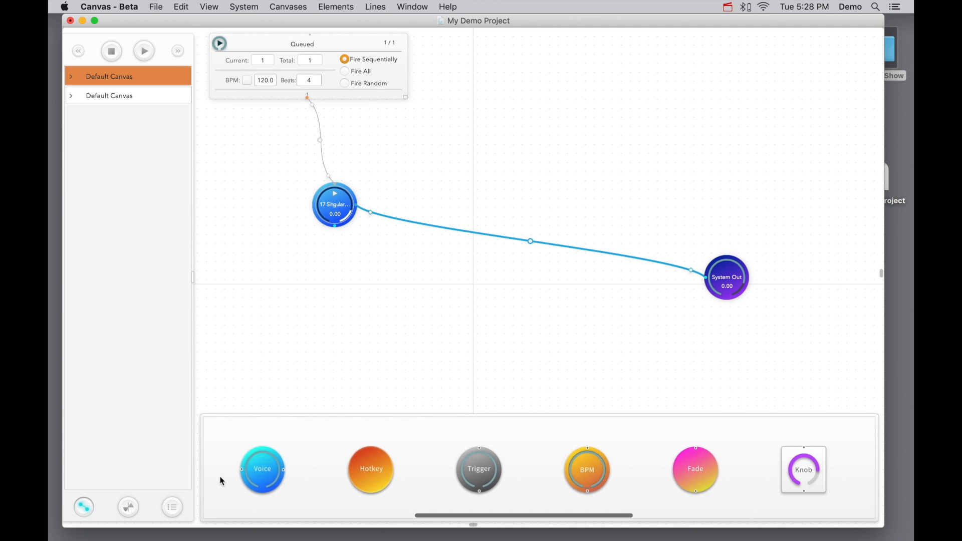
scroll(220, 481, right, 10)
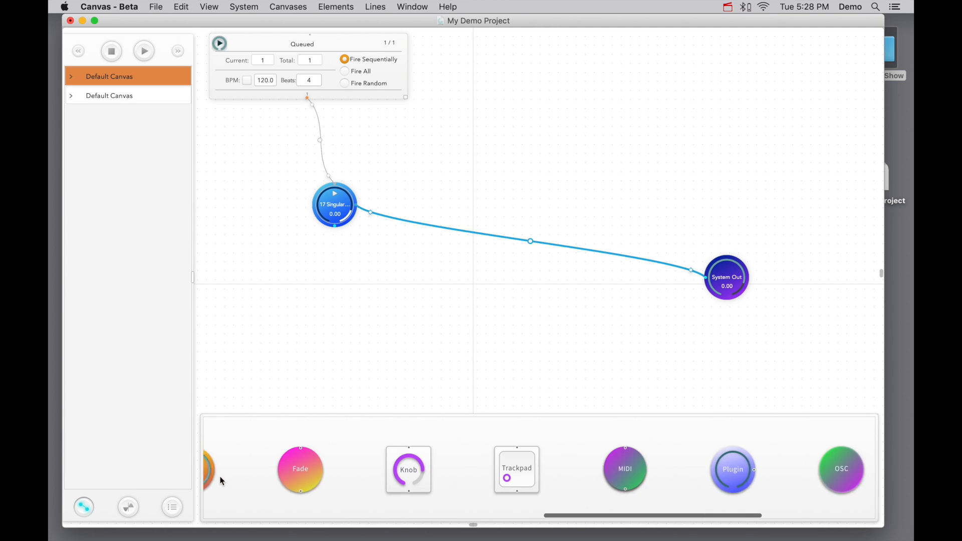
scroll(220, 482, right, 4)
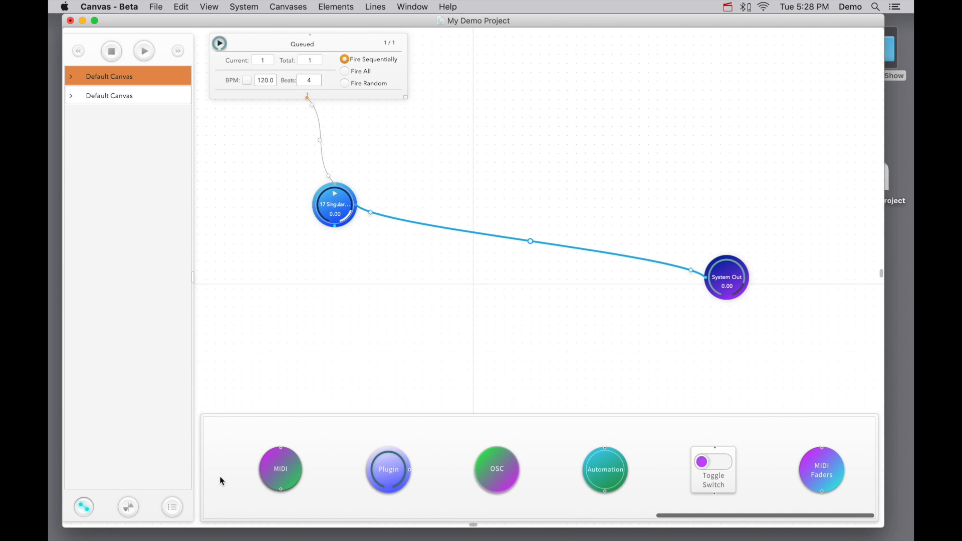
scroll(220, 480, left, 6)
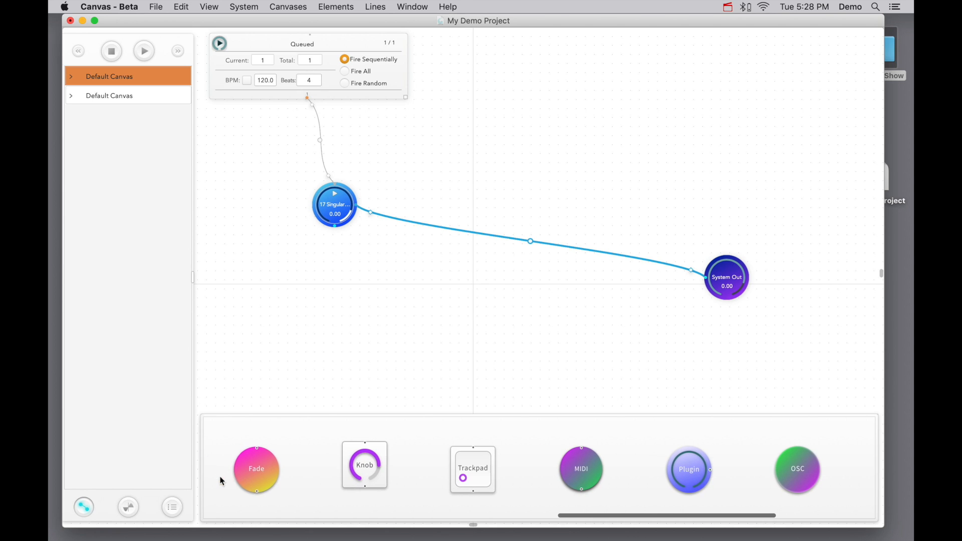
drag(354, 474, 457, 154)
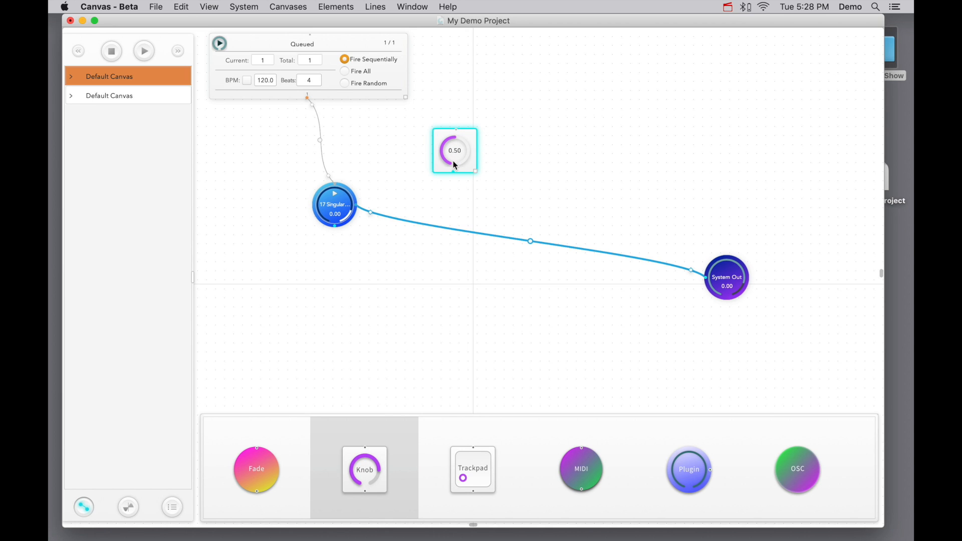
- Add a second Knob element beside the first, move both knobs slightly upward, and clear the selection
right_click(511, 204)
mouse_move(543, 233)
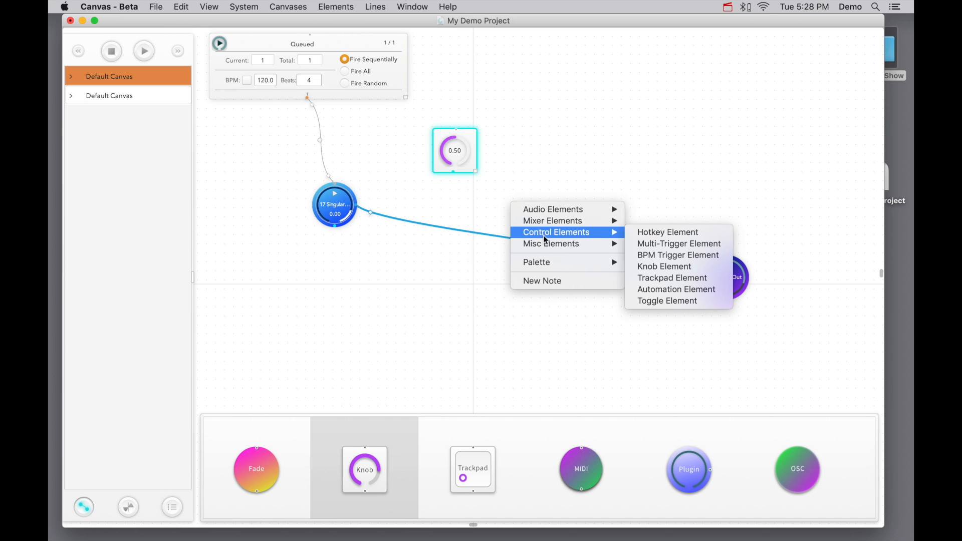
click(665, 268)
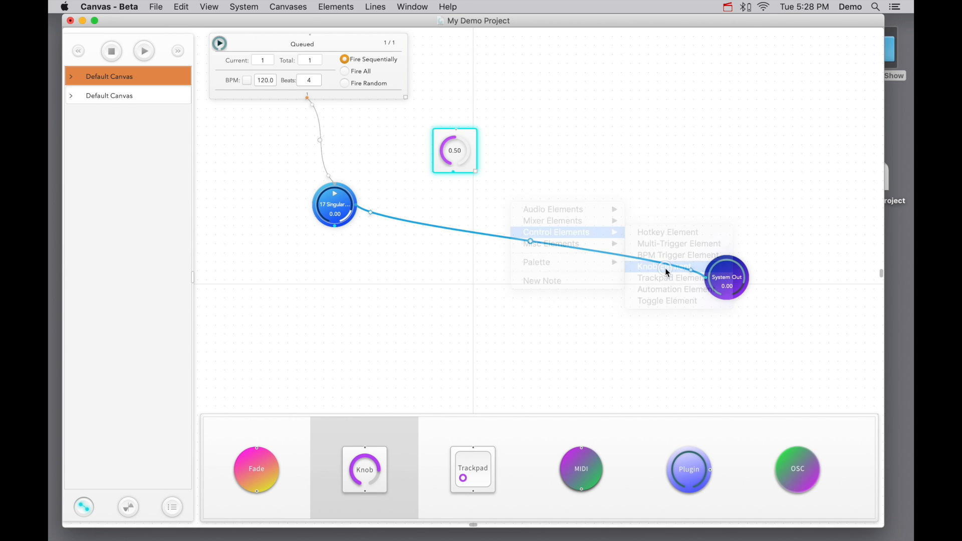
drag(530, 190, 544, 161)
click(451, 232)
click(422, 280)
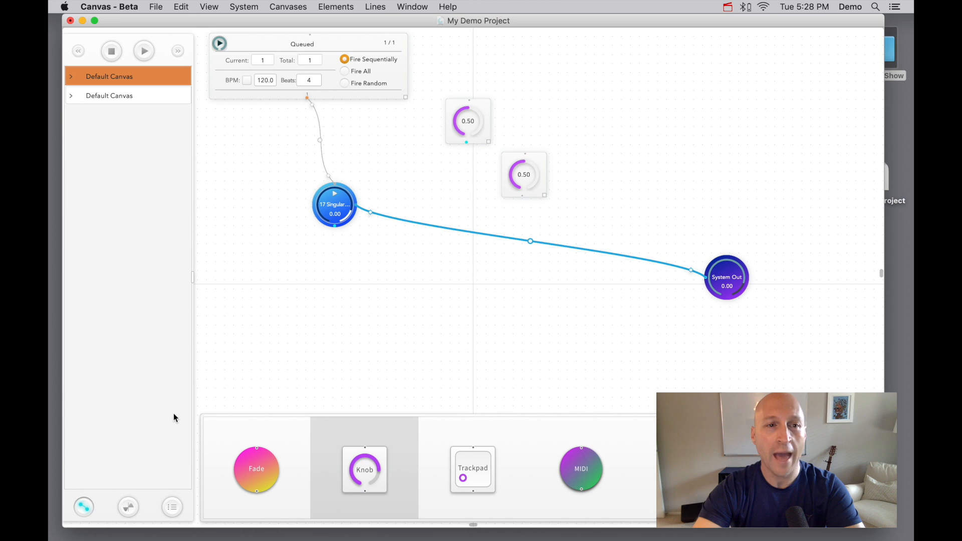
- Examine the second canvas's Queued trigger and System output element, and expand its list of triggers
click(138, 103)
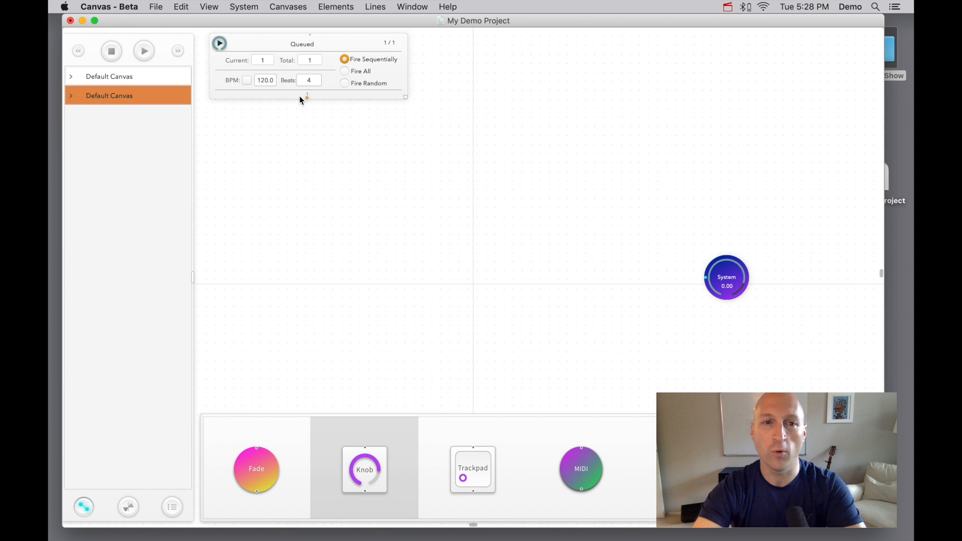
click(272, 92)
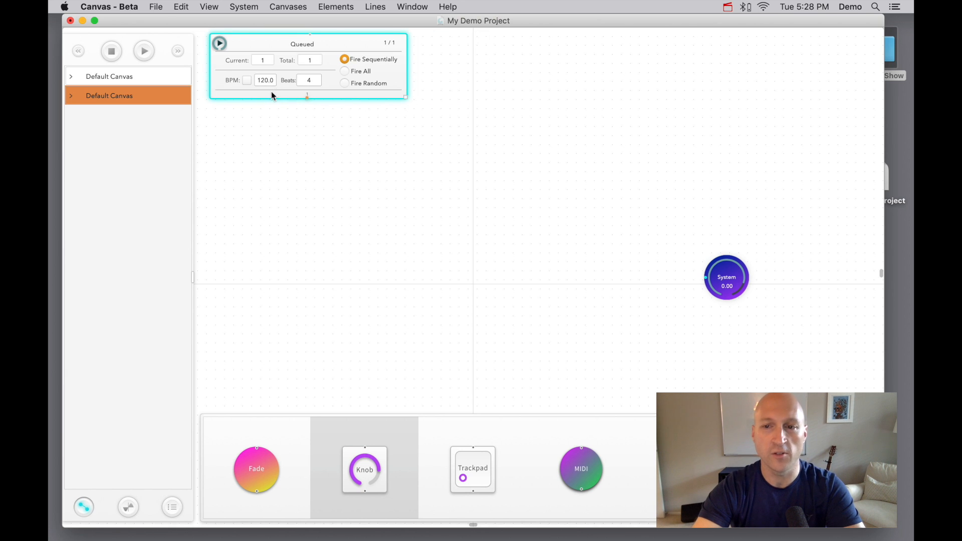
click(727, 281)
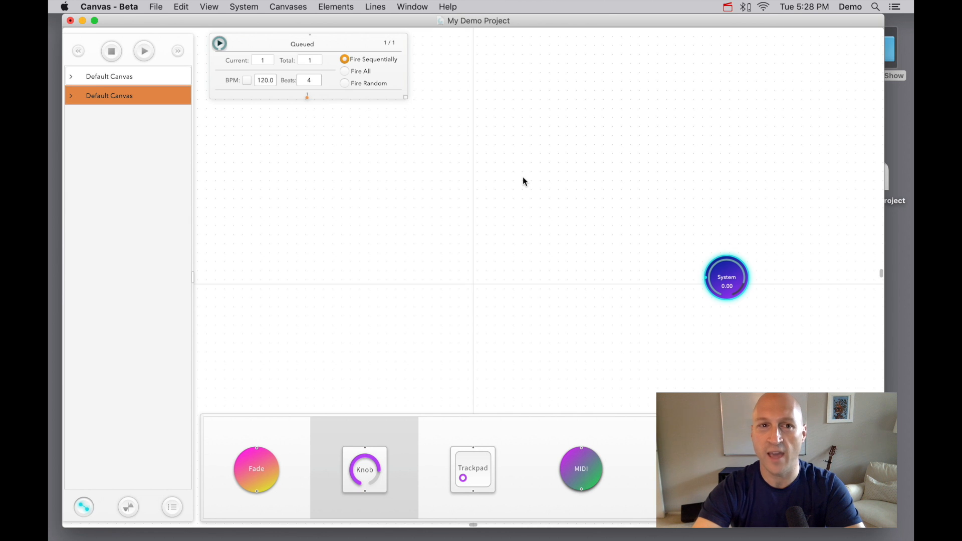
click(264, 96)
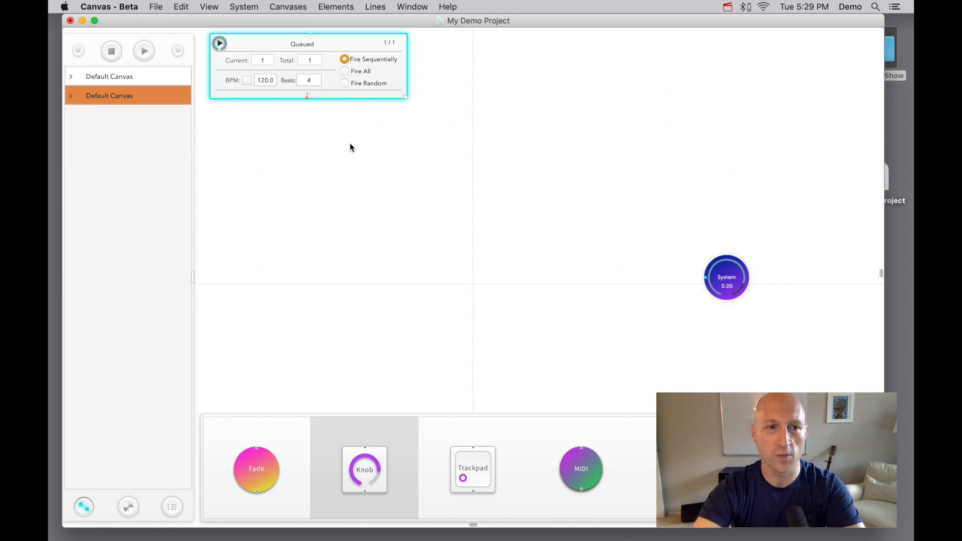
click(72, 96)
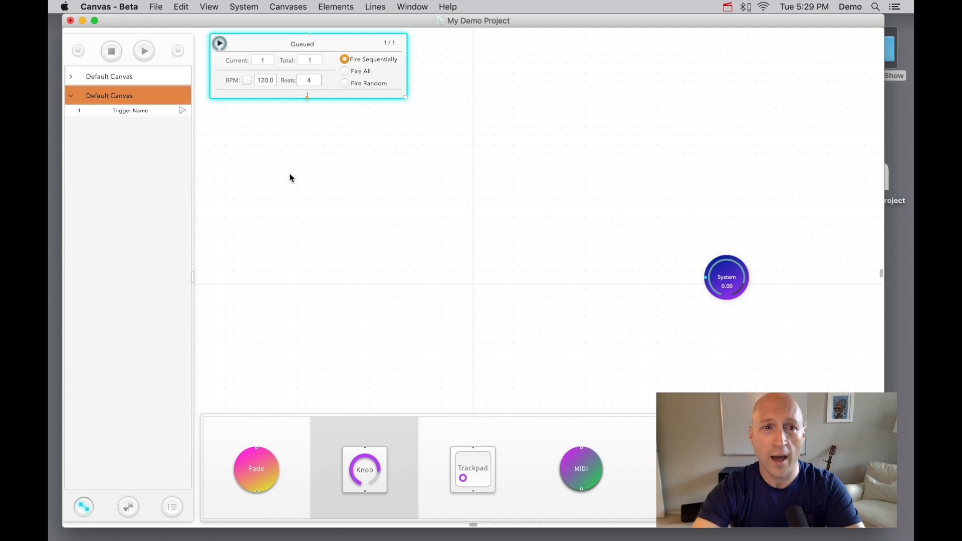
- Return to the first canvas and try to delete the connection line leading into System Out
click(156, 76)
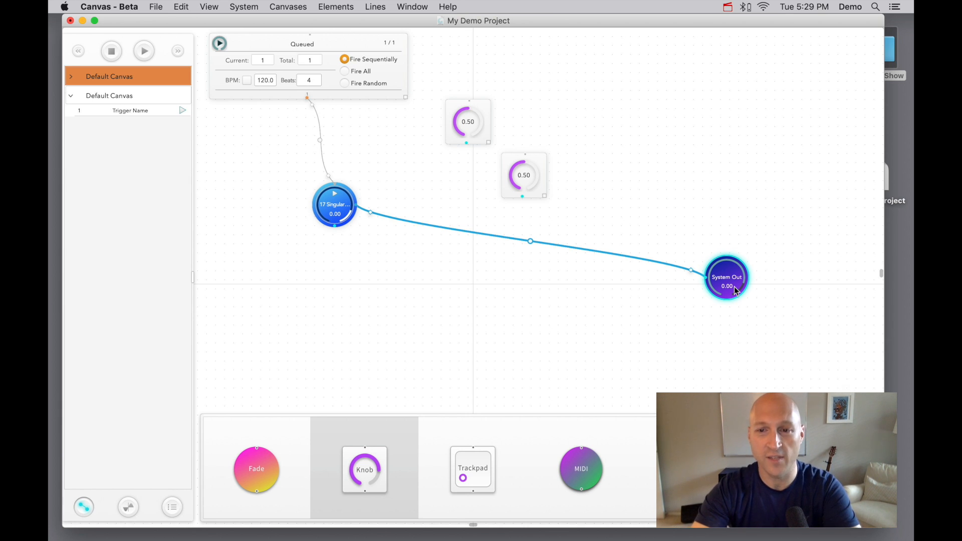
click(680, 269)
key(BackSpace)
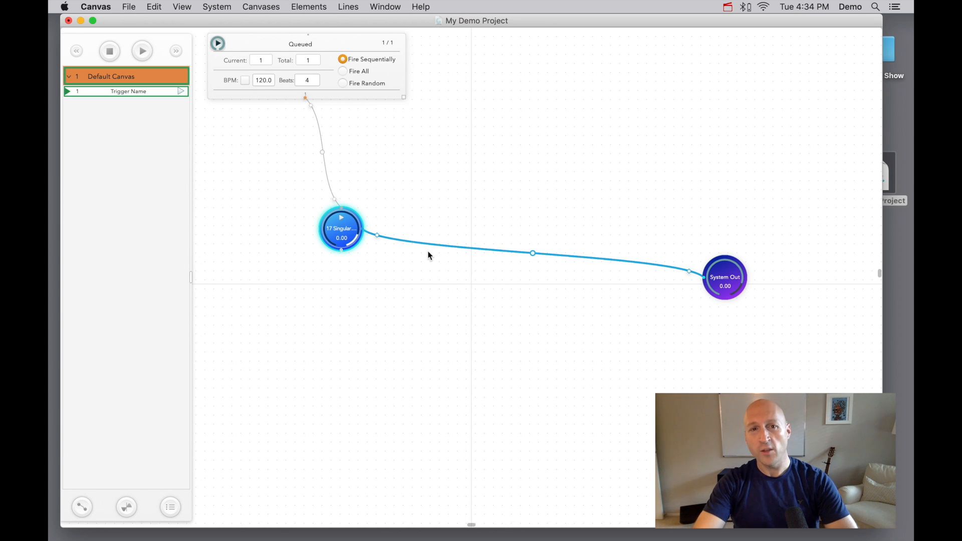
- Expand the 17 Singular audio element, move it up beneath the Queued trigger, and enlarge its frame
double_click(345, 235)
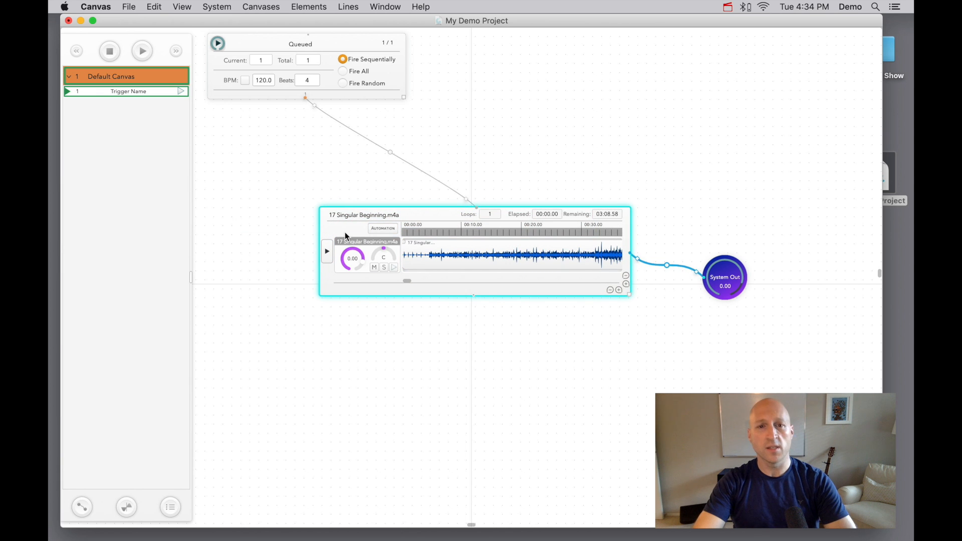
drag(347, 231, 284, 201)
drag(566, 269, 632, 353)
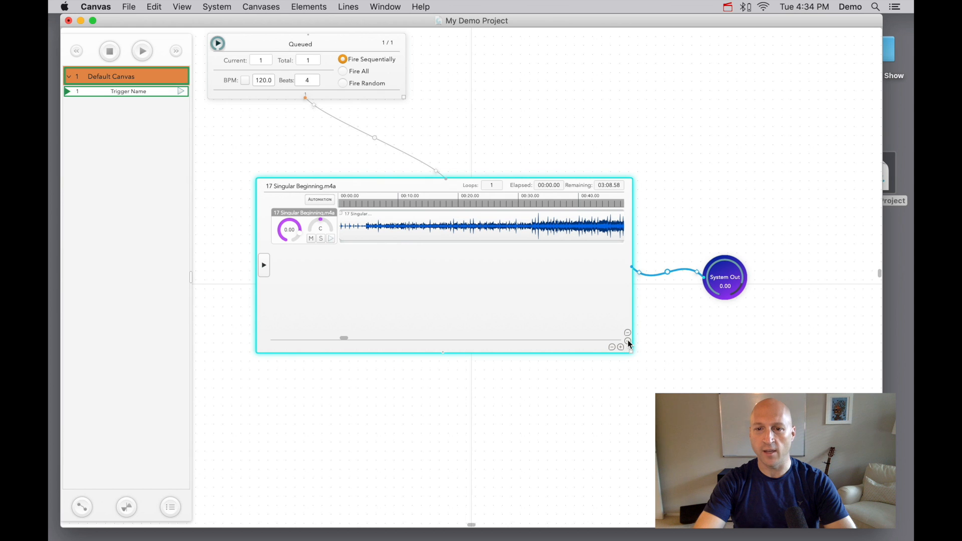
- Increase the track height to show the region timing fields and zoom the timeline out to fit the whole audio clip
click(627, 339)
click(628, 340)
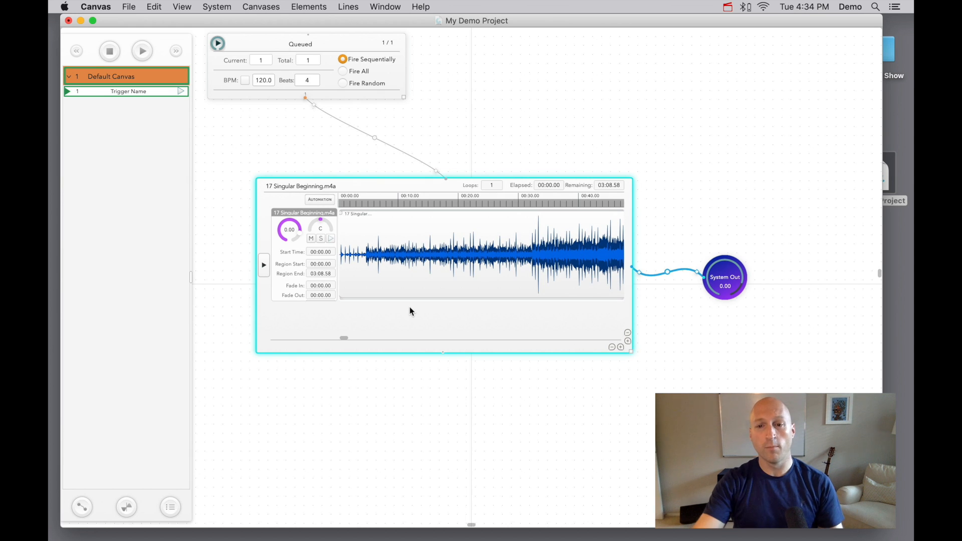
click(613, 349)
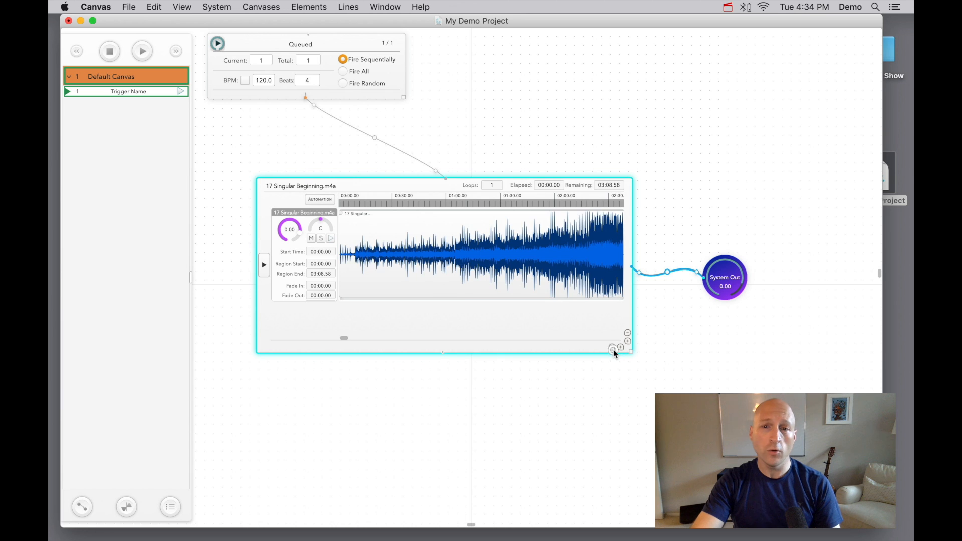
click(613, 349)
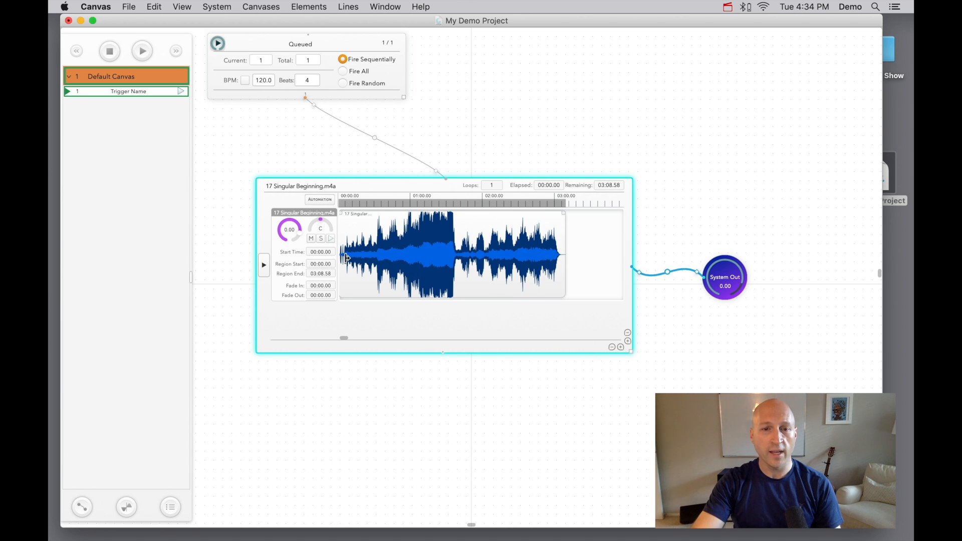
- Trim the 17 Singular region at both ends so it starts at 00:10.84 and ends at 01:32.57
click(368, 259)
mouse_move(368, 258)
mouse_down()
mouse_move(406, 258)
mouse_move(363, 262)
mouse_up()
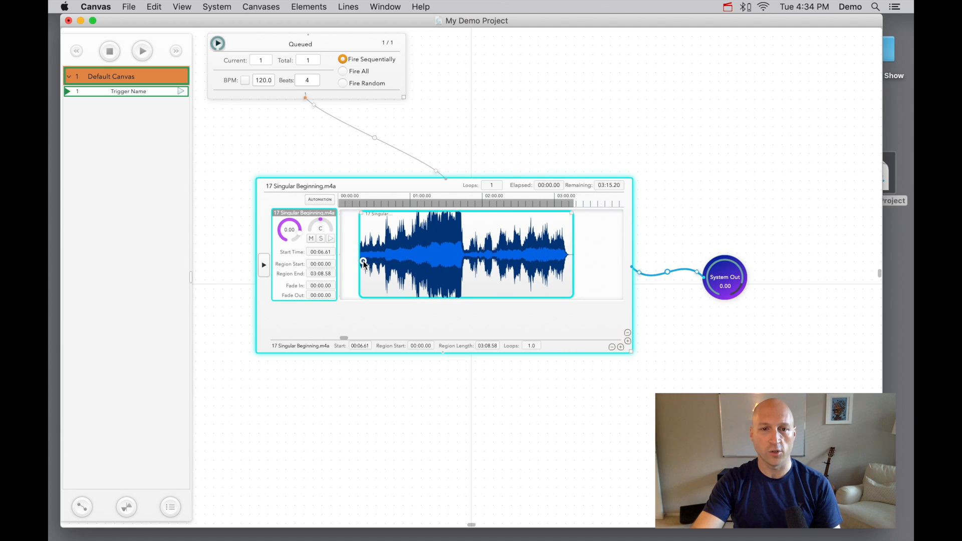
drag(573, 258, 471, 258)
- Add a fade-out of 00:23.79 and a fade-in of 00:09.43 to the region, and move it to start at 00:00.00
drag(470, 215, 442, 217)
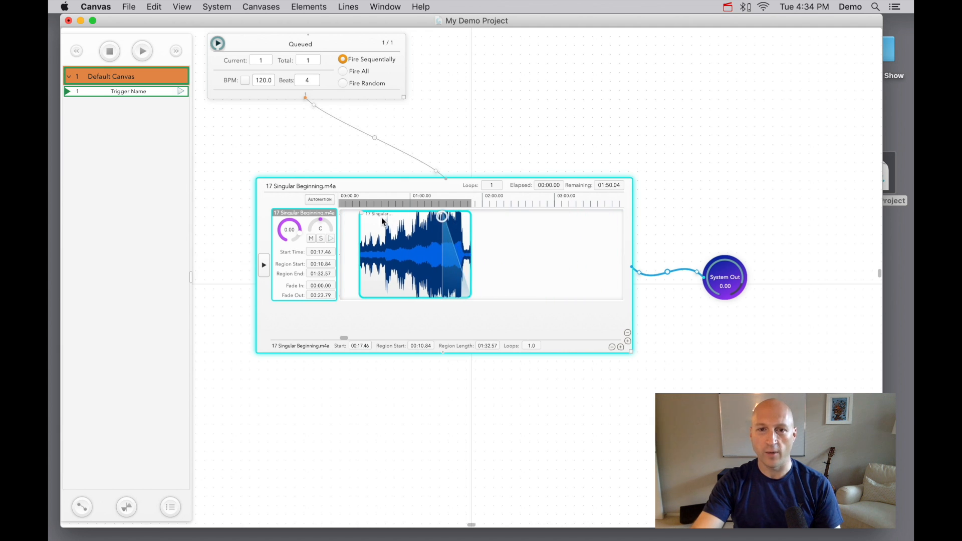
drag(362, 213, 368, 245)
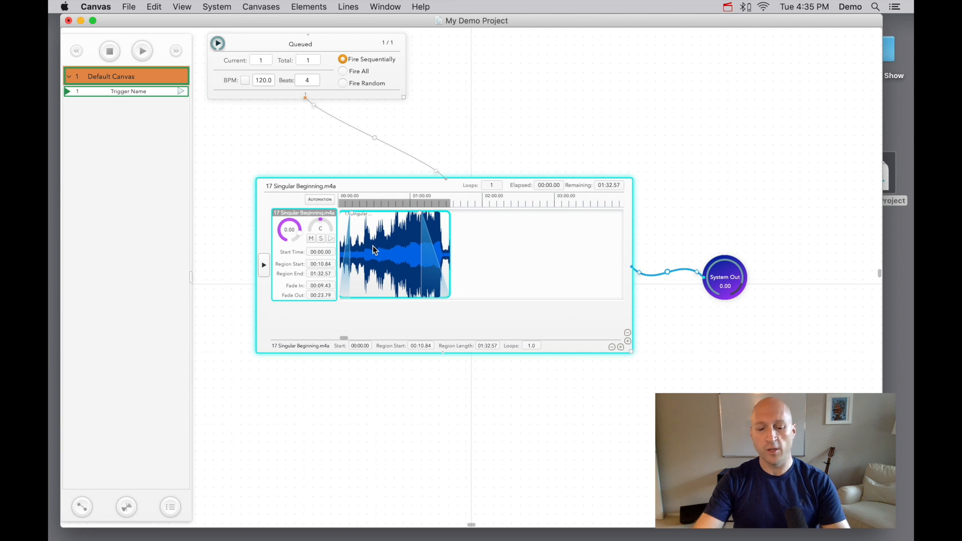
- Collapse the 17 Singular Beginning audio element with Toggle Expanded and expand it again
click(323, 5)
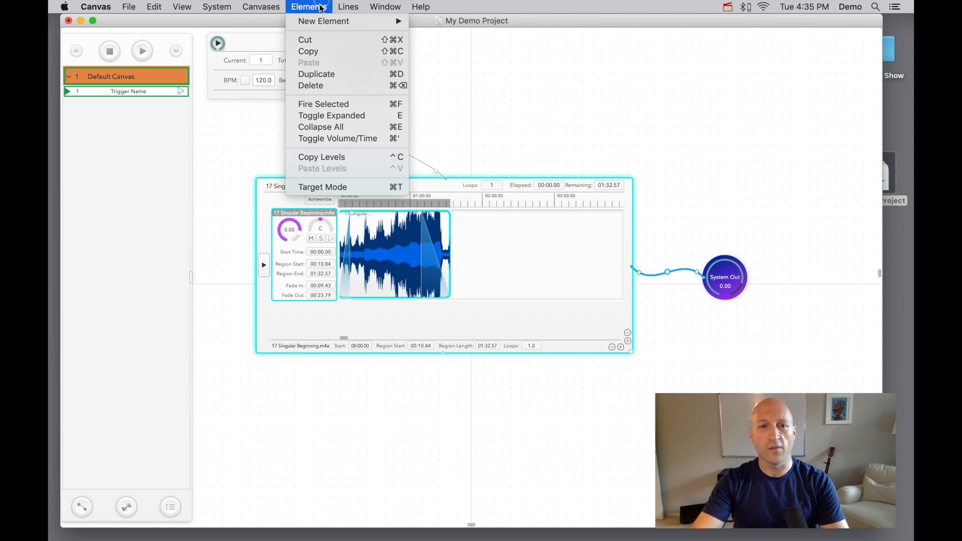
click(330, 116)
double_click(282, 200)
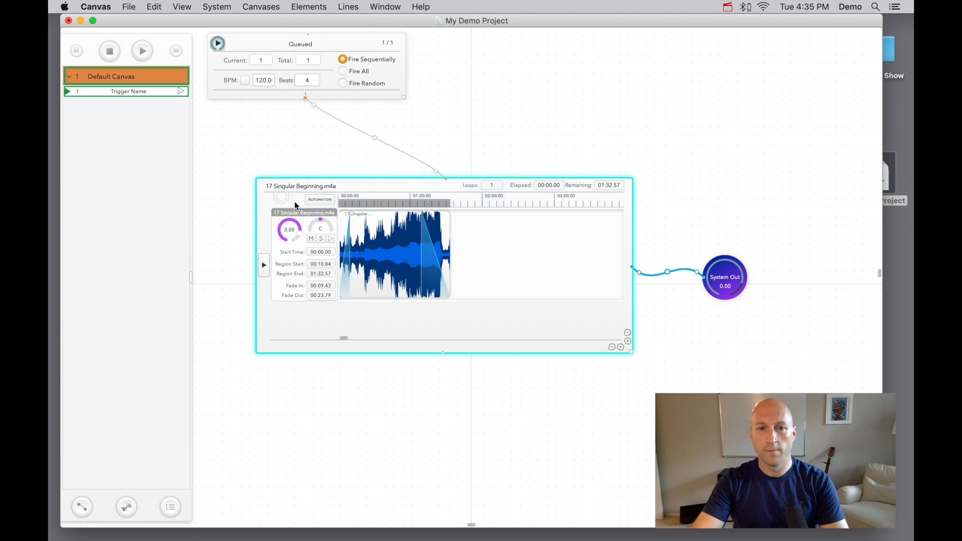
- Expand and collapse the System Out and Queued elements, leaving Queued expanded and System Out collapsed
double_click(728, 280)
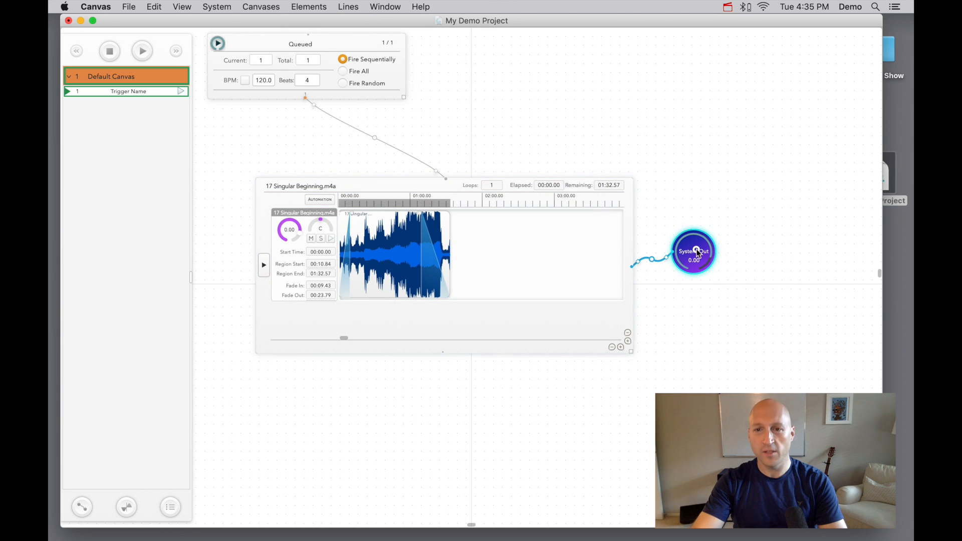
click(357, 95)
double_click(349, 97)
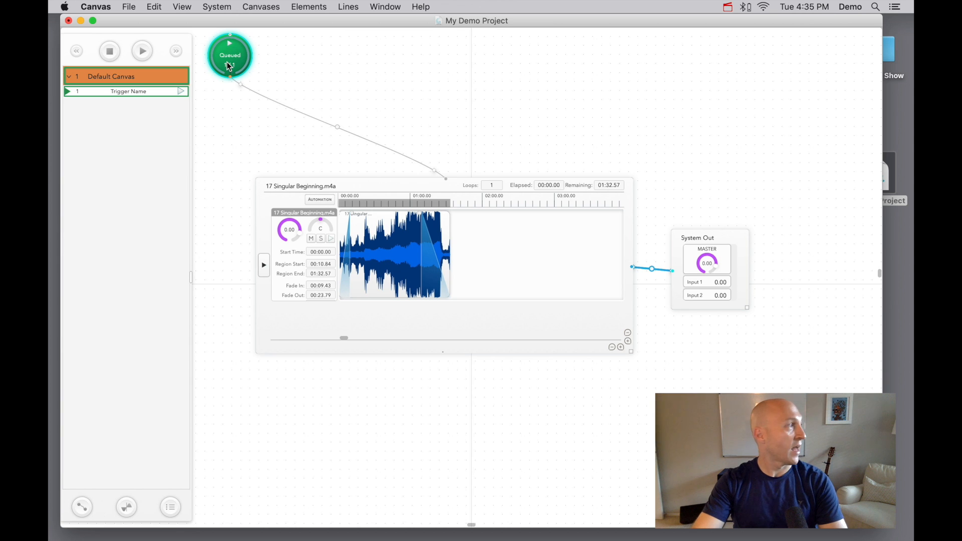
key(e)
key(e)
key(e)
key(e)
key(e)
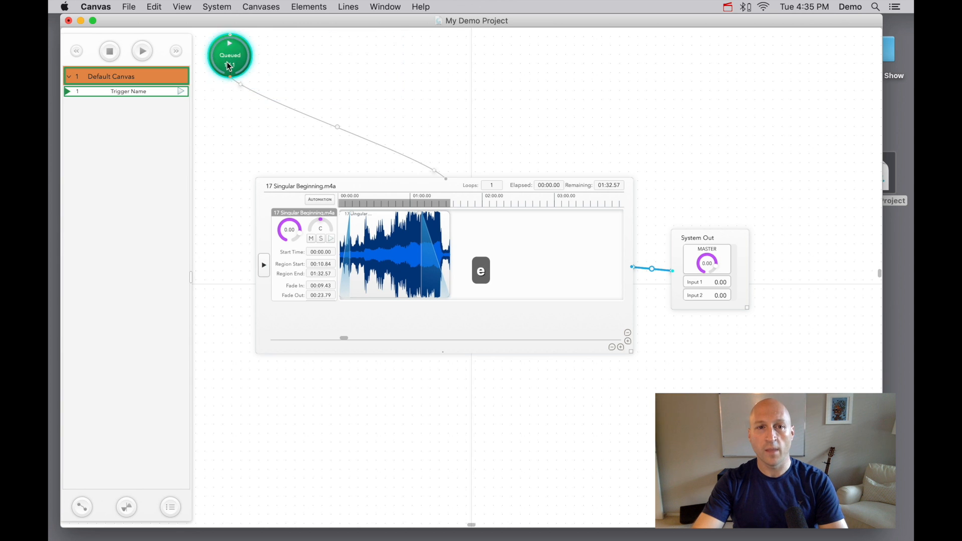
click(742, 292)
key(e)
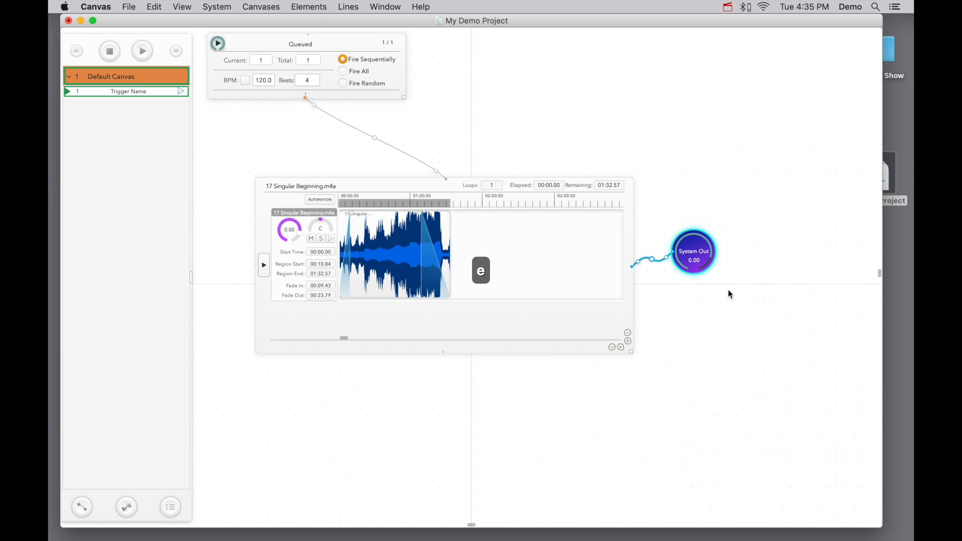
- Show the audio properties of the 17 Singular Beginning.m4a element in the inspector
click(471, 345)
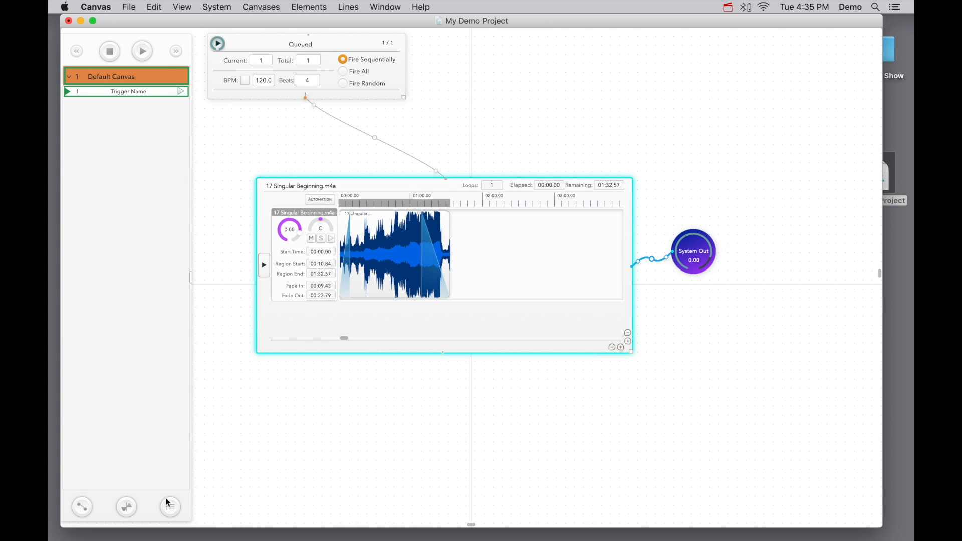
click(125, 513)
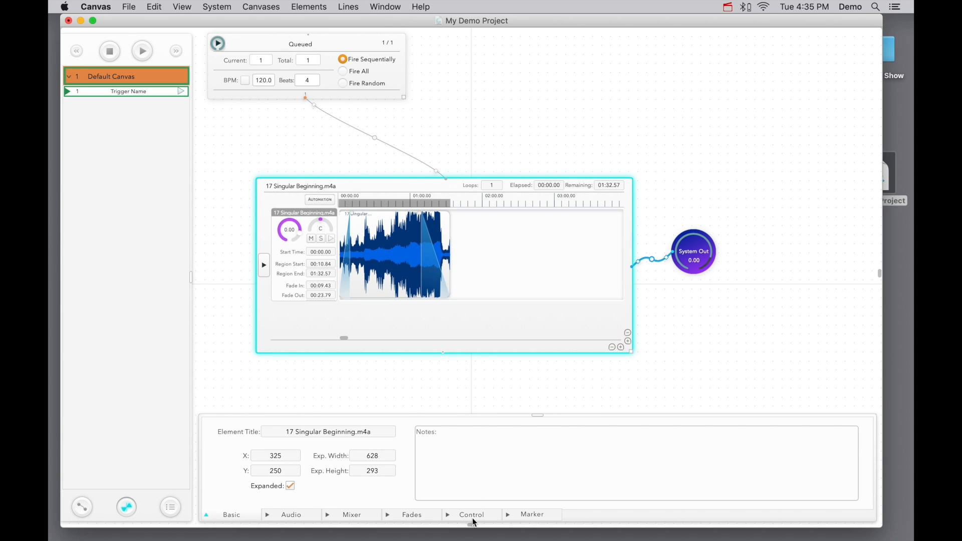
click(286, 515)
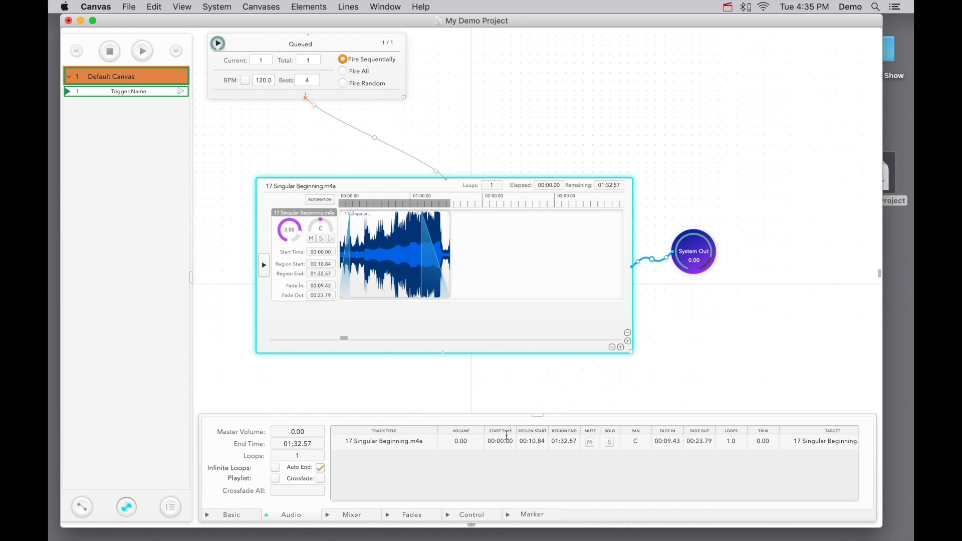
- Mute the 17 Singular Beginning.m4a track and set its start time to 5 in the inspector's track table
click(590, 442)
double_click(494, 445)
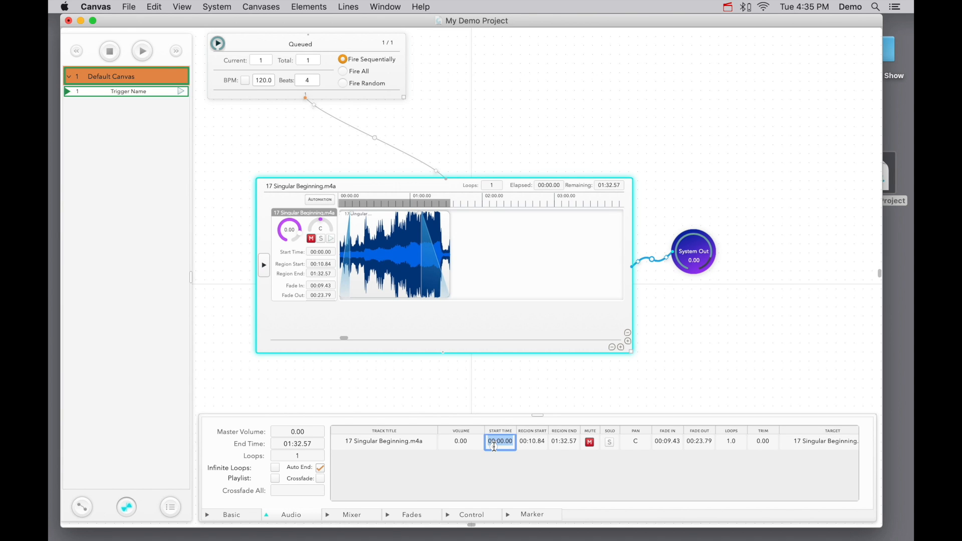
text(5)
key(Return)
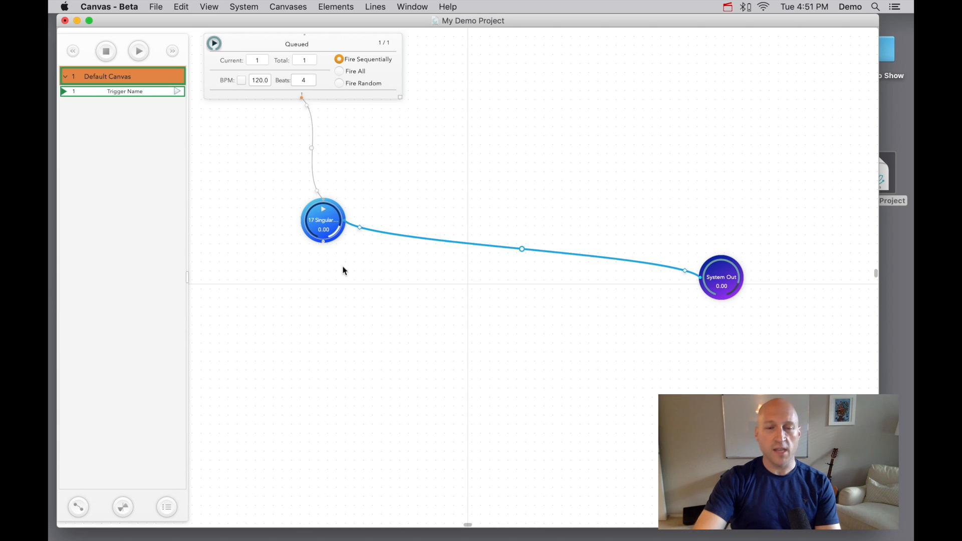
- Toggle the channel 2 crosspoint on the audio line from 17 Singular to System Out, and view the trigger line's wait setting
click(305, 220)
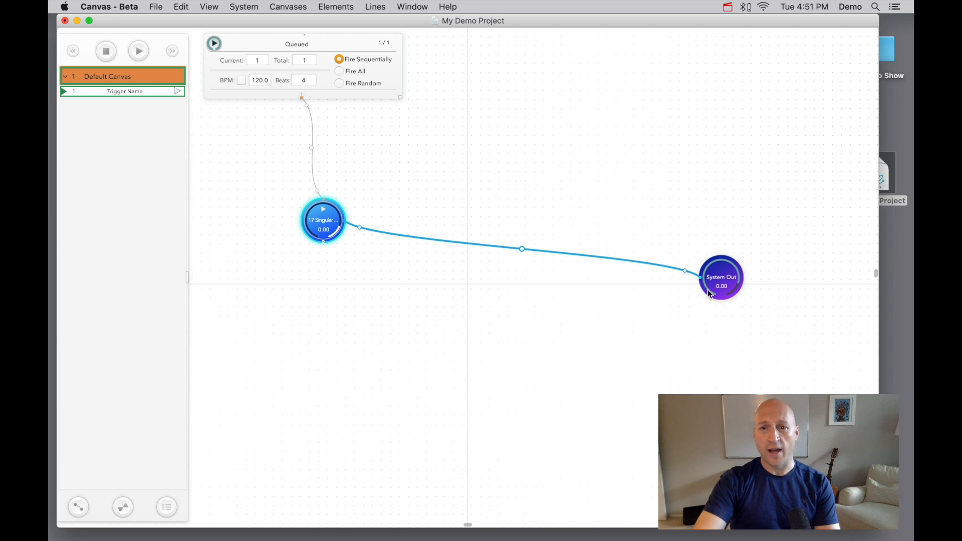
click(522, 249)
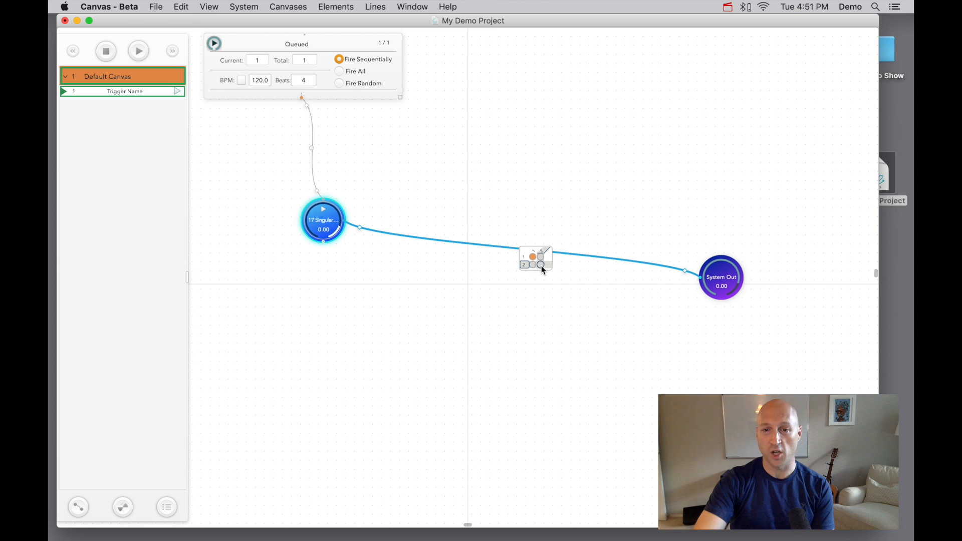
click(542, 266)
click(554, 294)
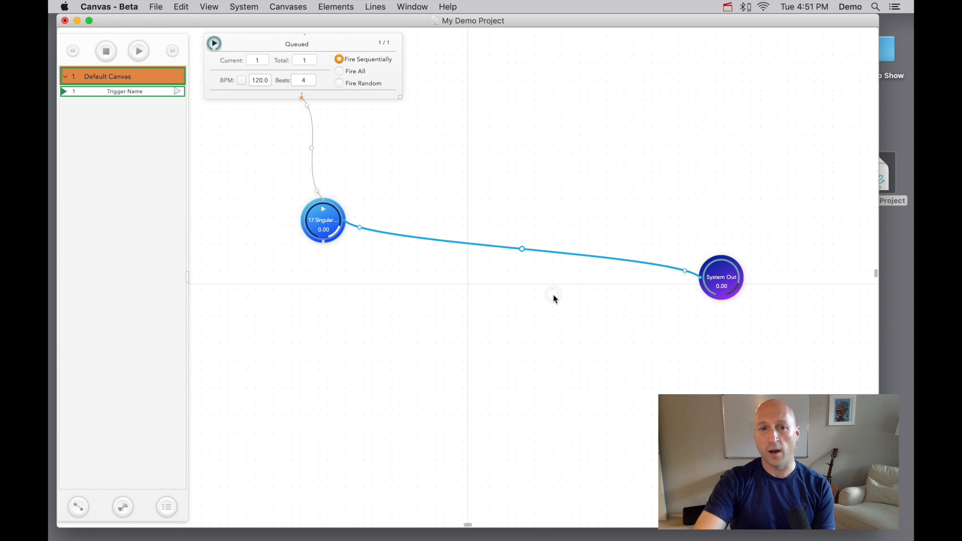
click(312, 148)
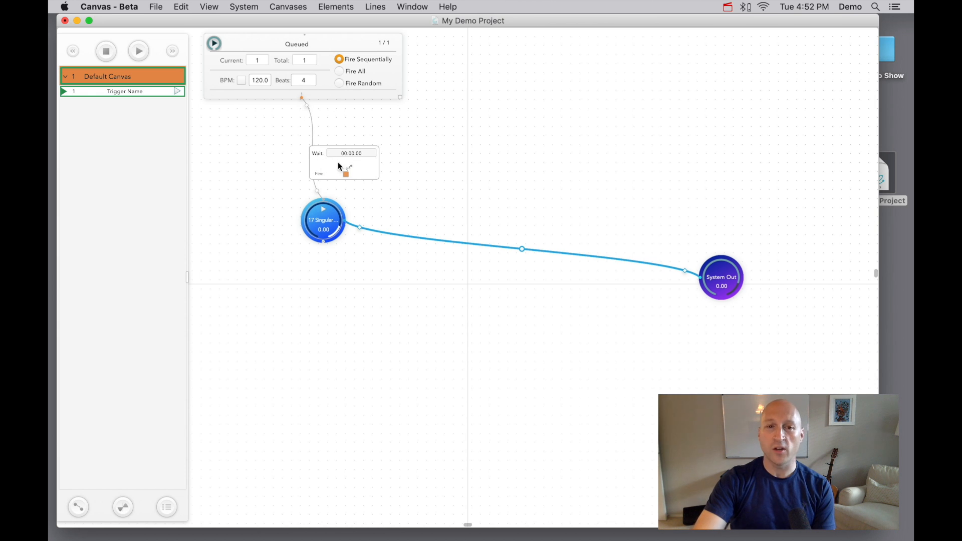
click(434, 176)
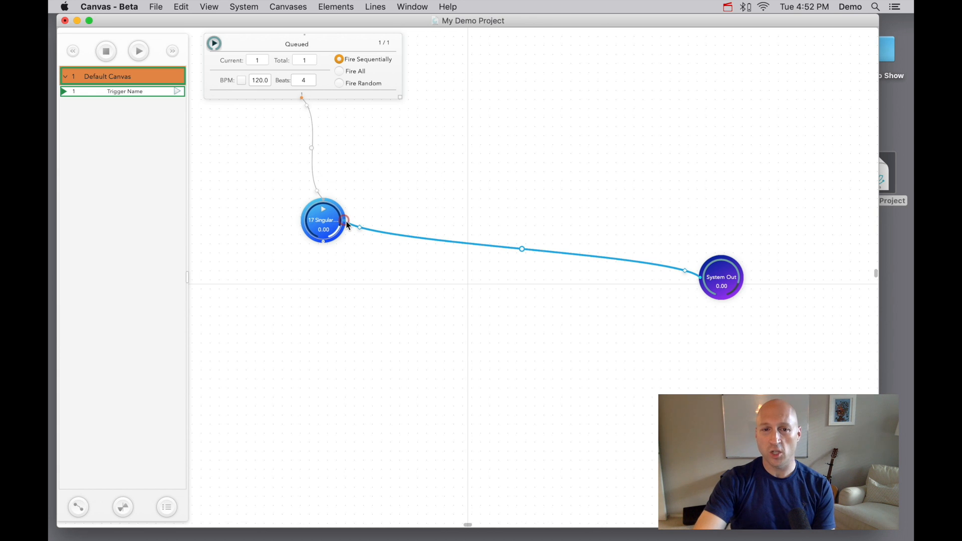
- Delete the audio line between 17 Singular and System Out, and reconnect the two elements
drag(347, 225, 510, 199)
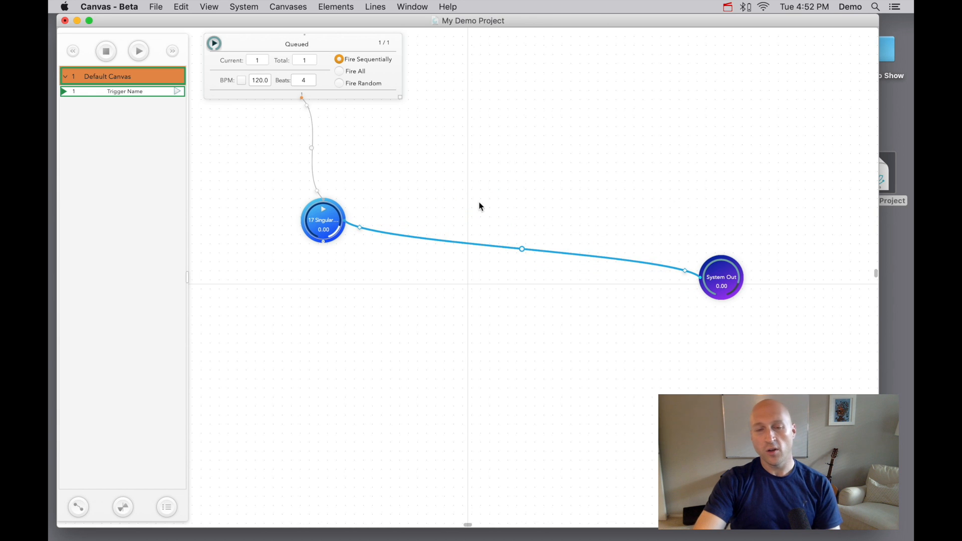
click(455, 241)
key(BackSpace)
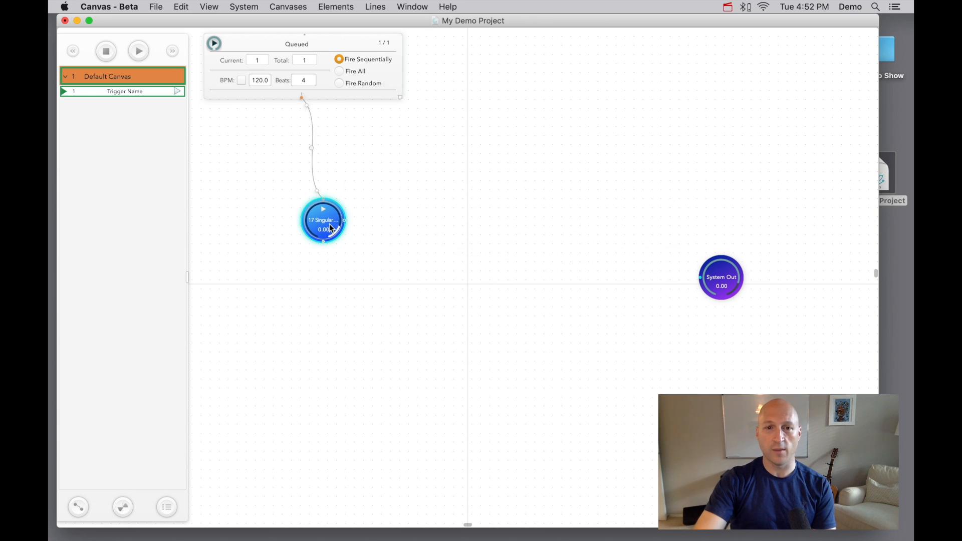
super+click(702, 279)
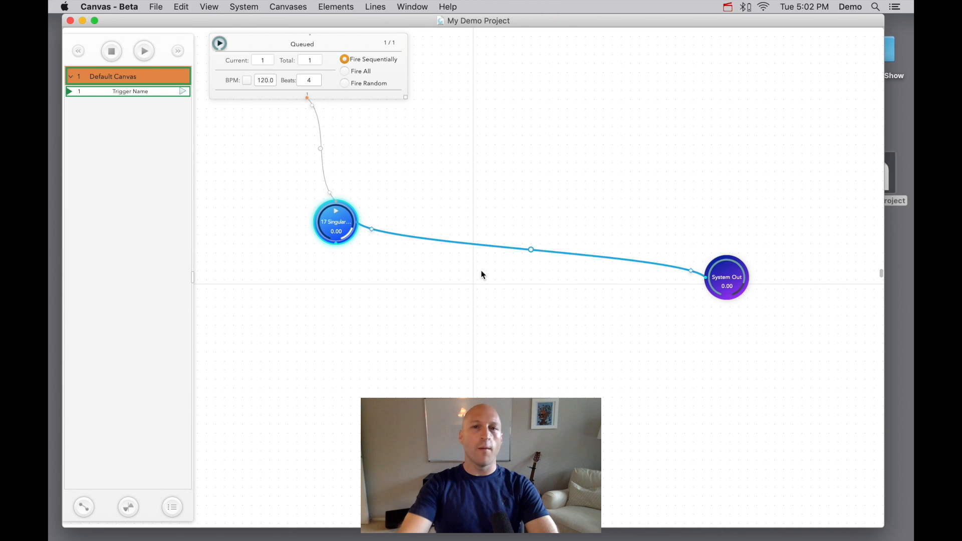
- Show the file palette and add AMB DogBarkC CT03_27.01.L.aif and Cracking Thunder 1_1.wav to it from the My Demo Show folder
click(172, 509)
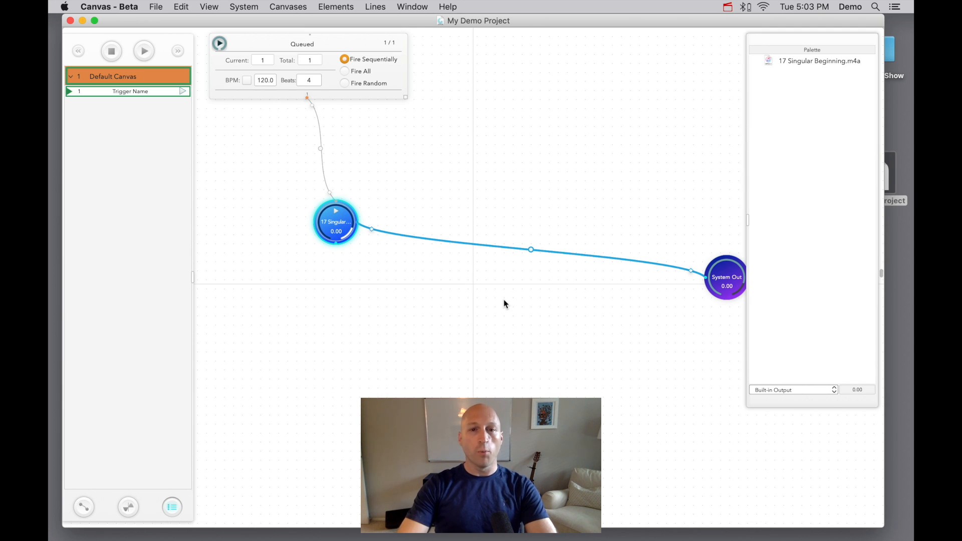
scroll(503, 303, right, 3)
scroll(504, 304, left, 3)
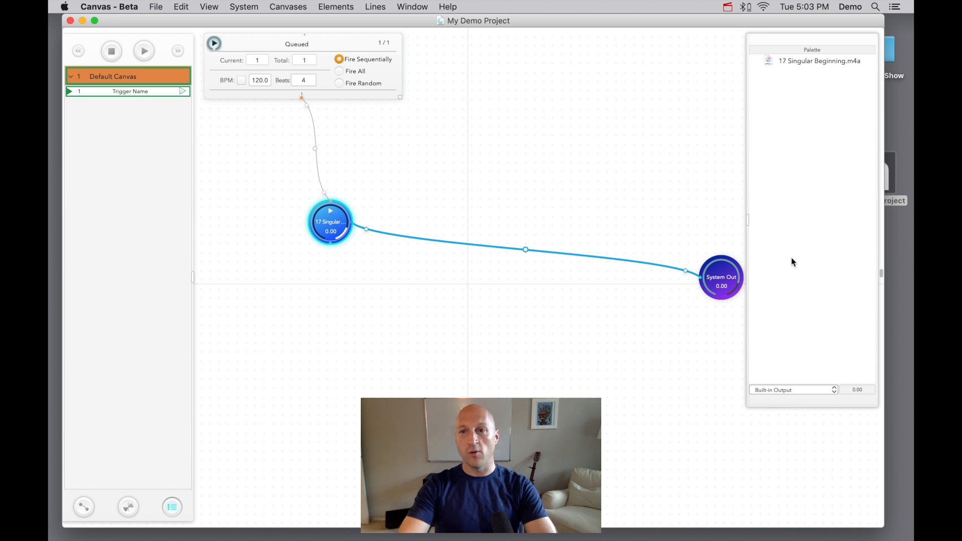
double_click(893, 55)
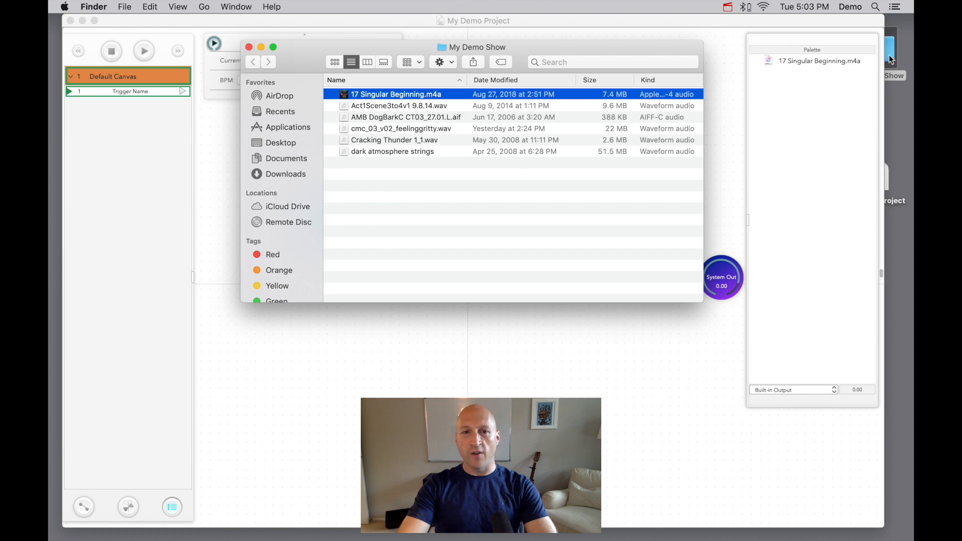
click(443, 183)
click(412, 140)
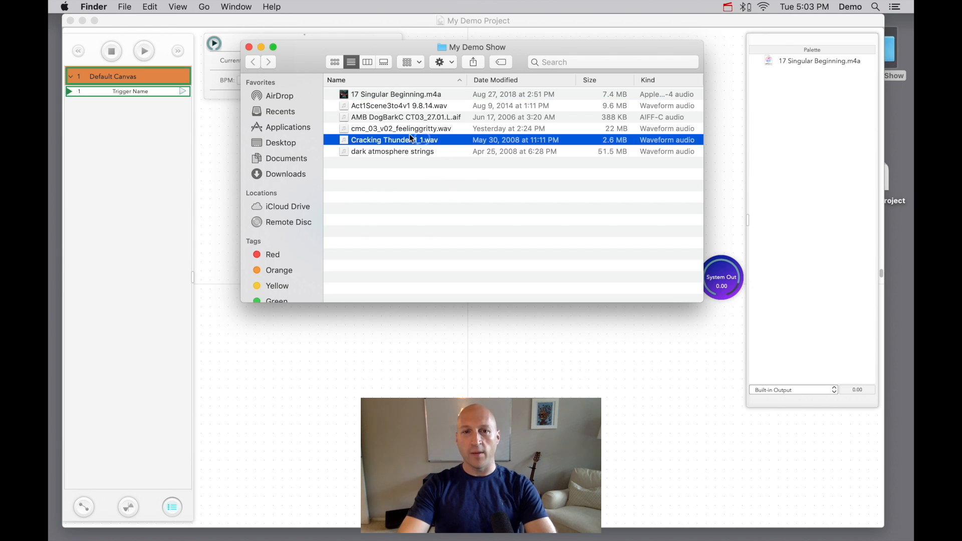
super+click(399, 119)
drag(399, 118, 810, 143)
click(799, 174)
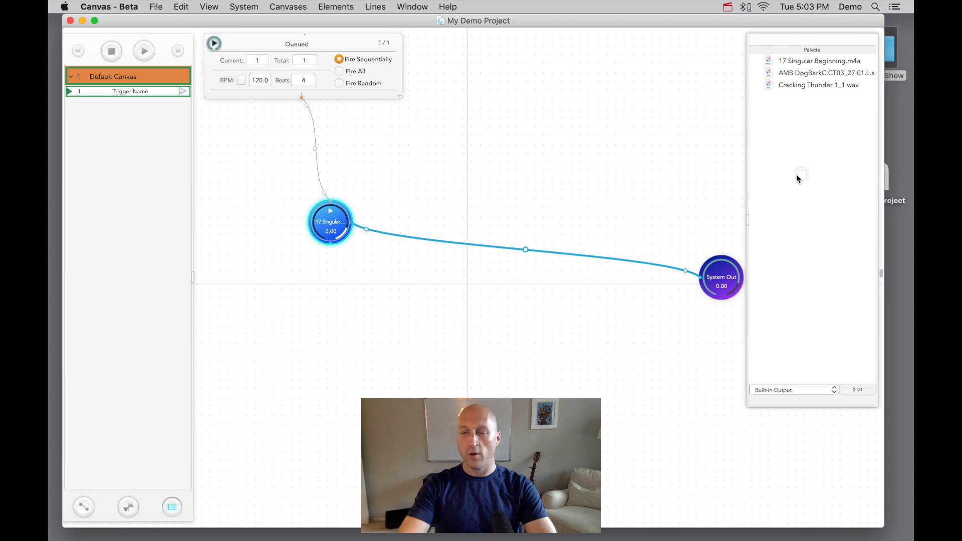
- Create a palette folder named Music and move 17 Singular Beginning.m4a into it
right_click(794, 129)
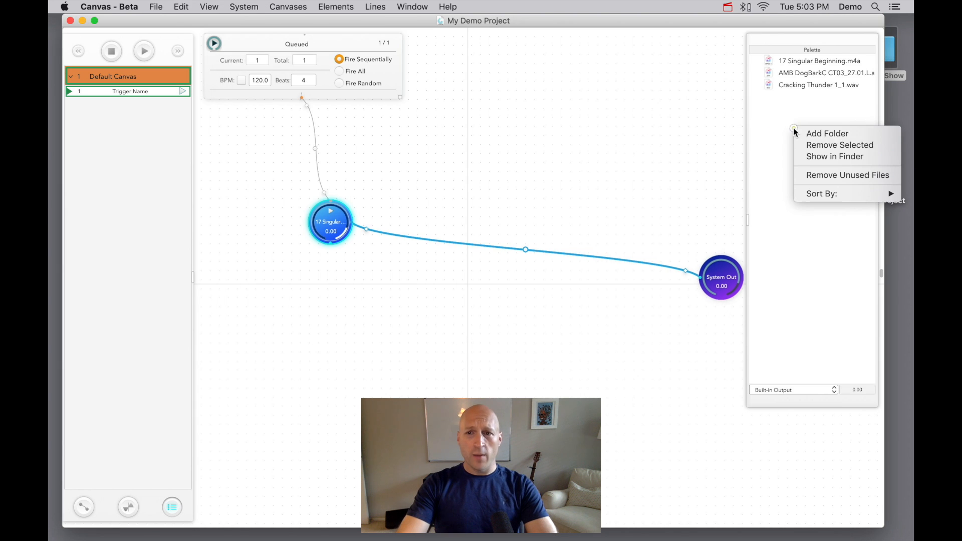
click(822, 133)
click(790, 62)
key(Return)
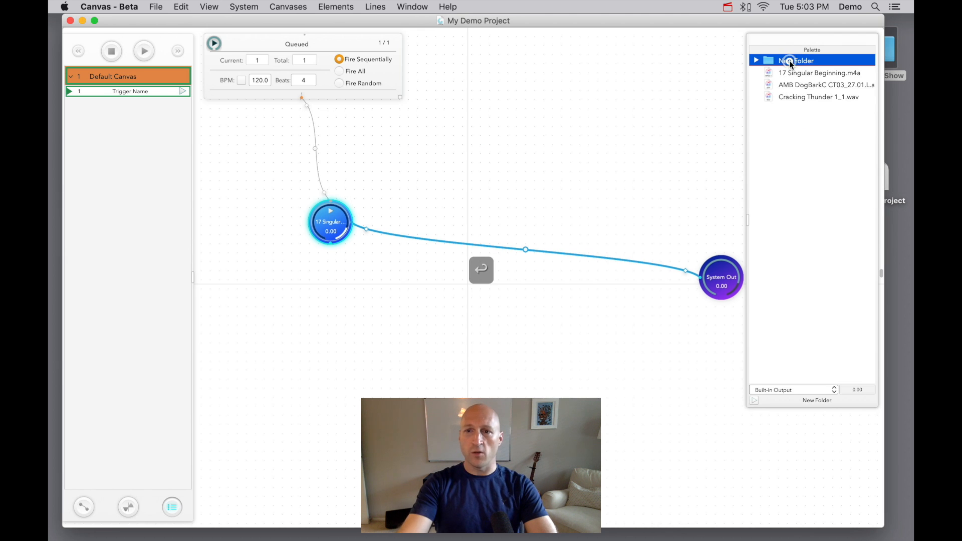
text(Music)
key(Return)
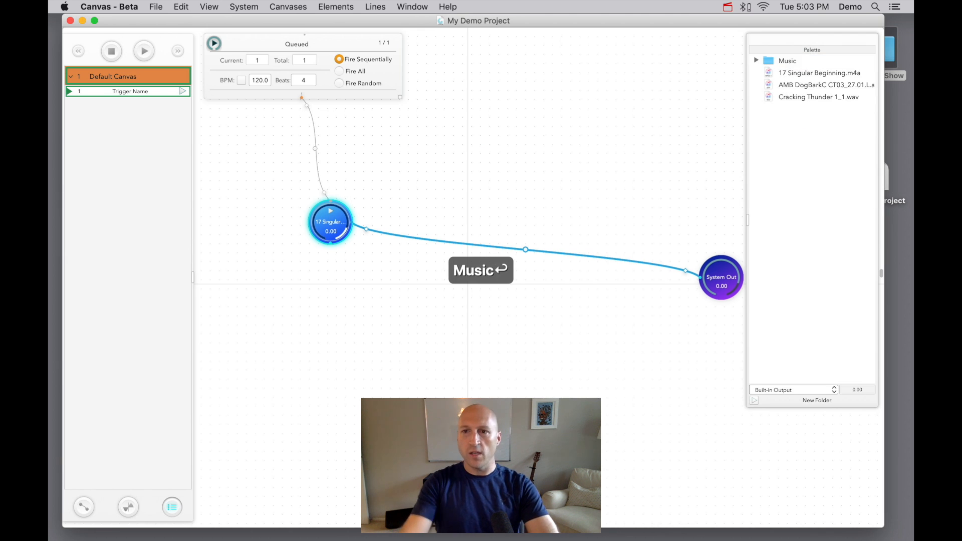
drag(766, 74, 778, 61)
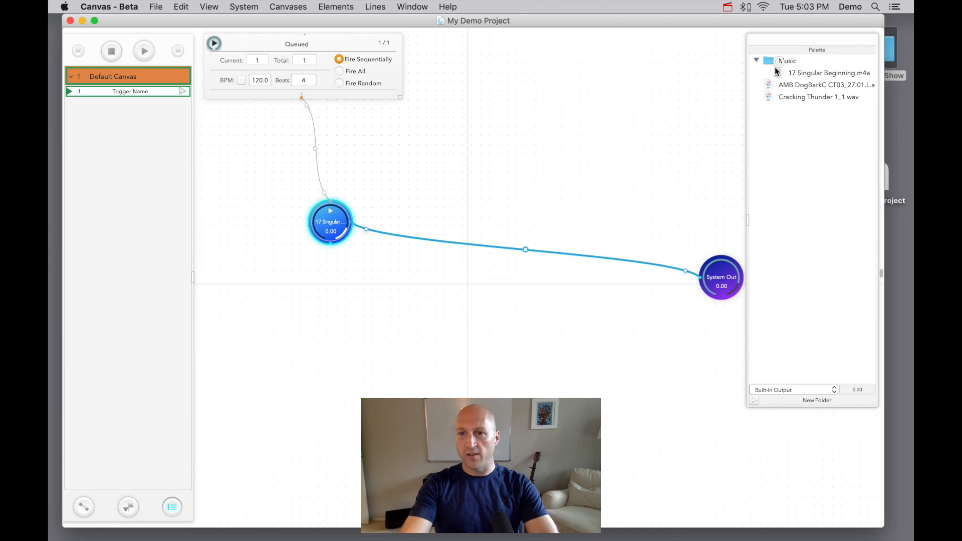
- Add a second palette folder and name it SFX
right_click(781, 104)
click(803, 111)
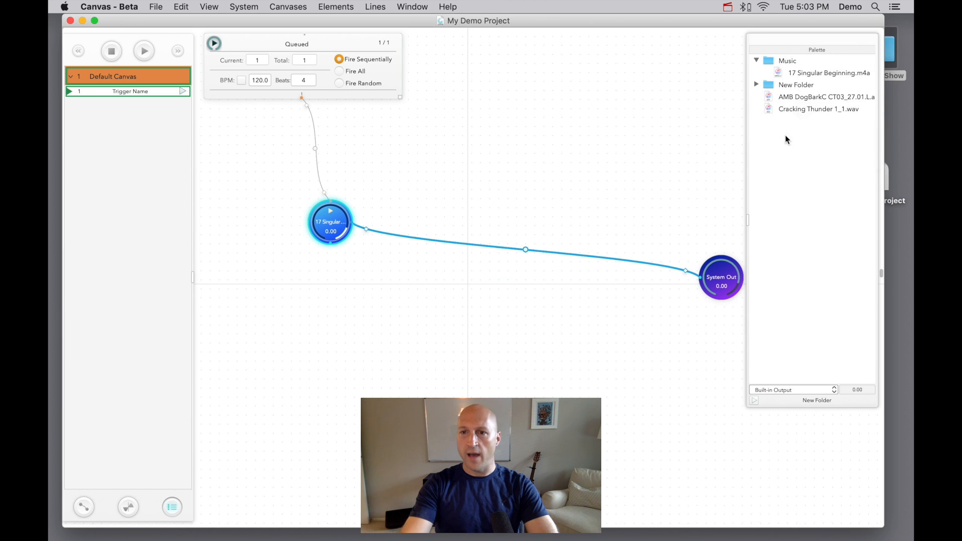
double_click(783, 87)
text(SFX)
key(Return)
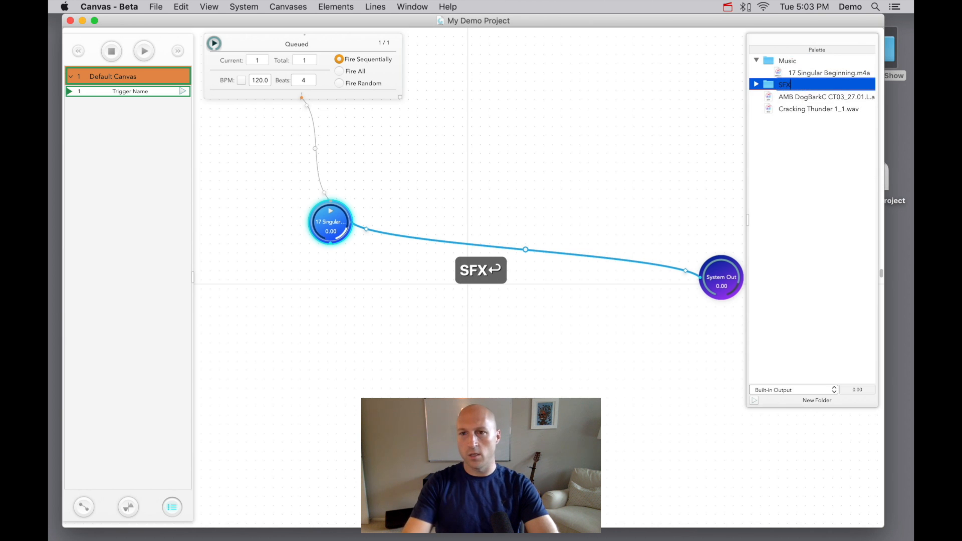
- Move the AMB DogBarkC and Cracking Thunder files into the SFX folder, leaving Music collapsed and SFX expanded
click(775, 97)
shift+click(791, 109)
drag(791, 108, 791, 84)
click(757, 84)
click(756, 61)
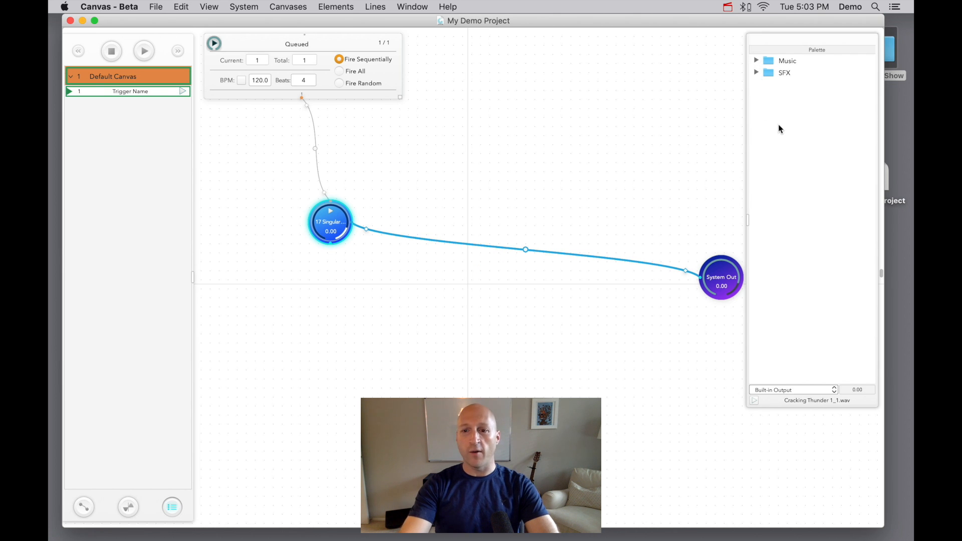
click(757, 72)
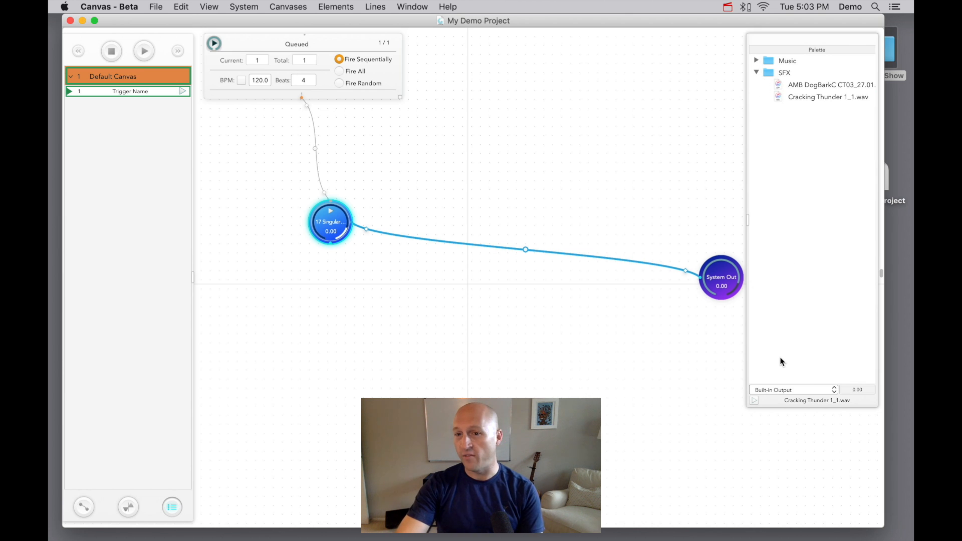
- Review the palette's preview output devices, keeping Built-in Output, and audition the AMB DogBarkC and Cracking Thunder files
click(790, 391)
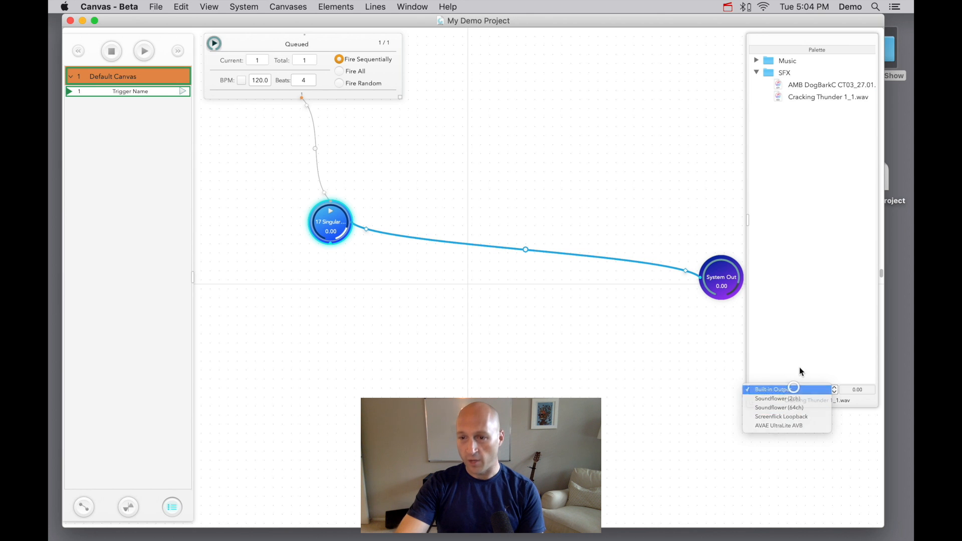
click(799, 367)
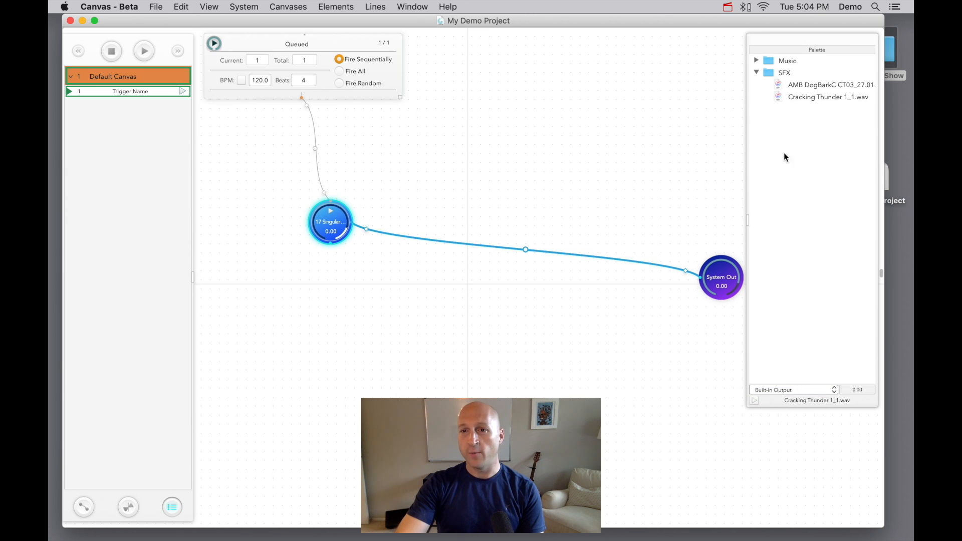
click(779, 97)
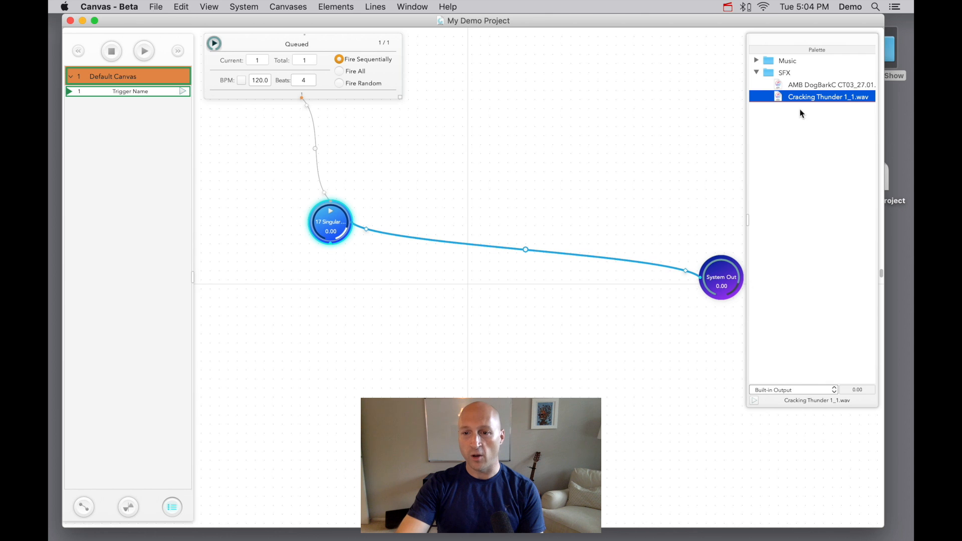
click(779, 85)
click(755, 401)
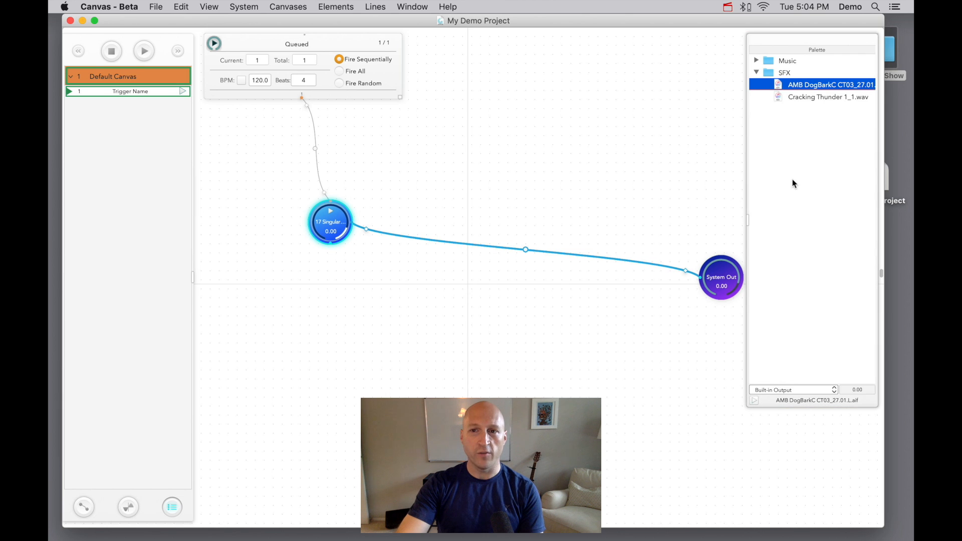
click(780, 96)
click(754, 399)
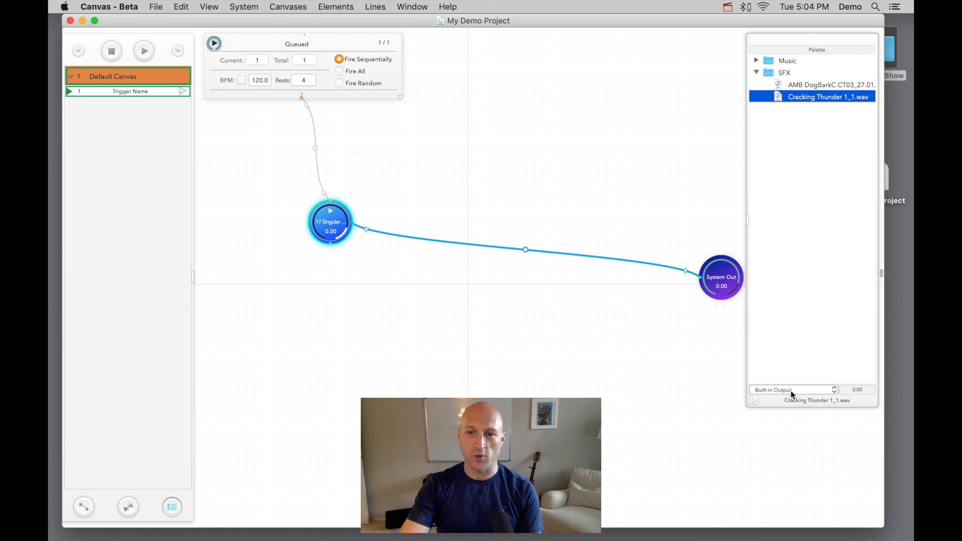
- Add Cracking Thunder 1_1.wav from the palette to the canvas as a new audio element between the 17 Singular and System Out elements
drag(780, 99, 415, 165)
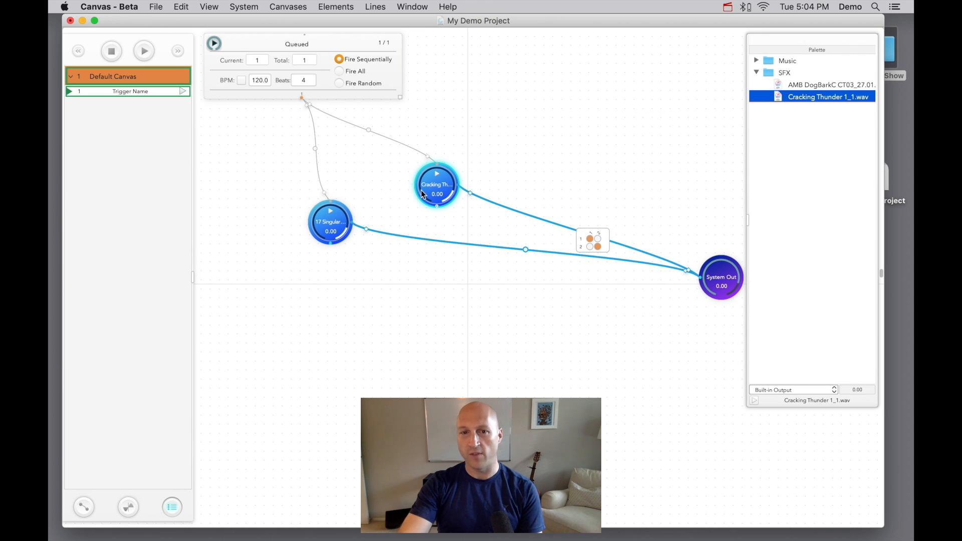